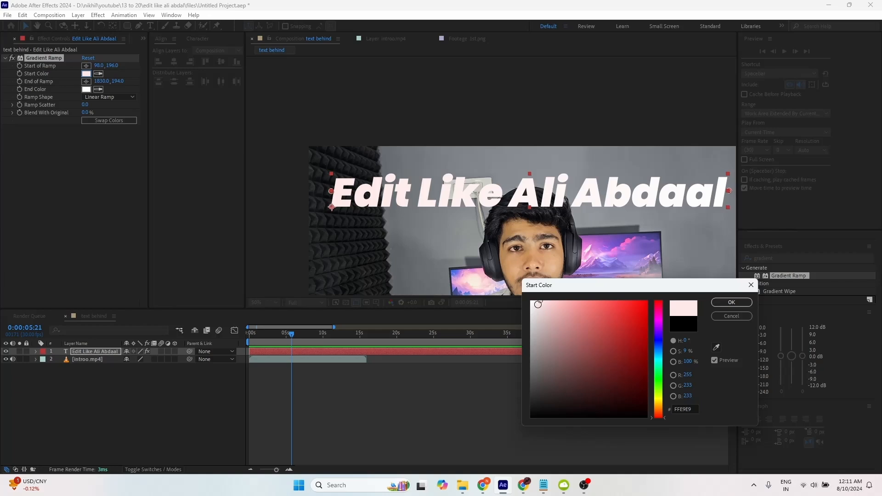
- Set the text's Gradient Ramp start color to pale pink FFEEEE and its end color to a deeper light pink
drag(538, 304, 538, 299)
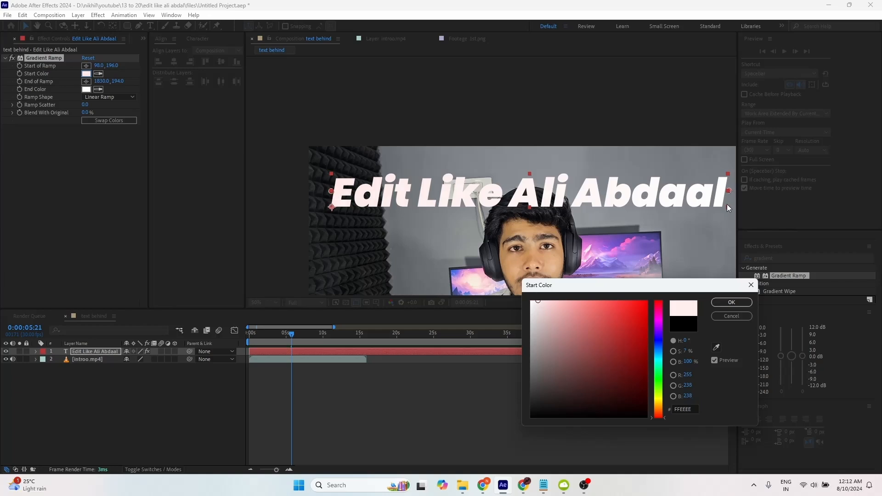
click(731, 302)
click(86, 89)
click(558, 299)
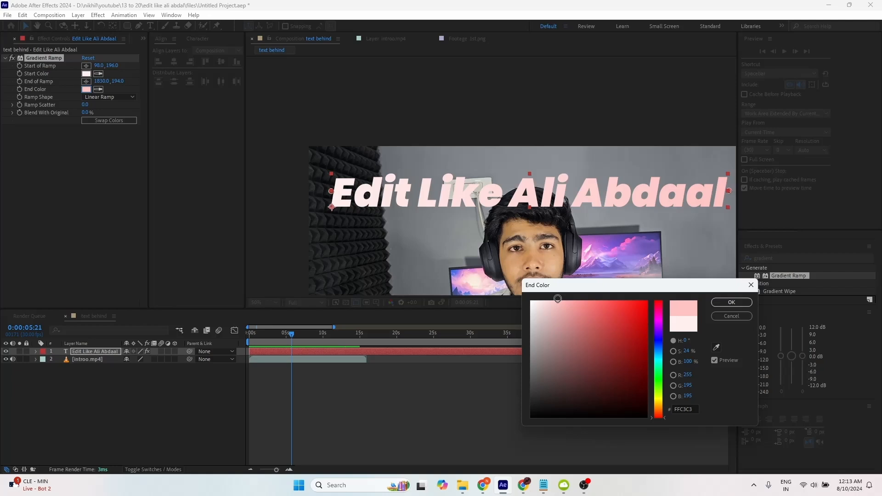
drag(558, 299, 560, 297)
click(720, 300)
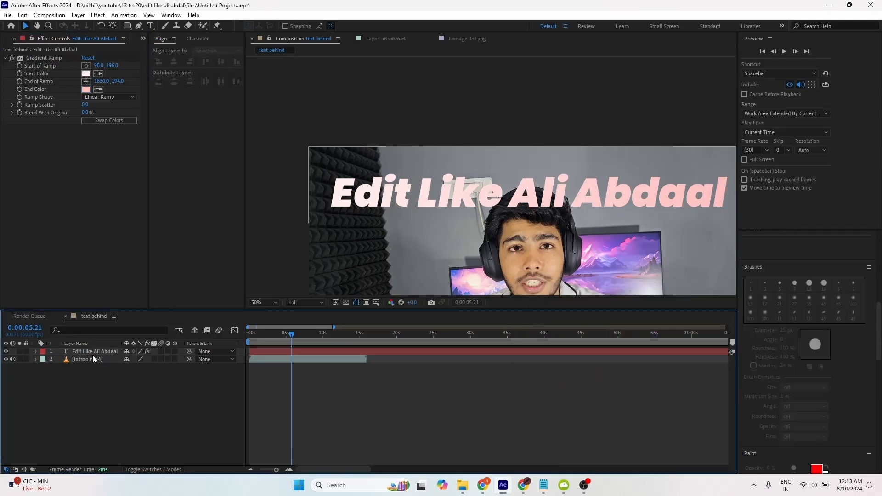
- Find the Drop Shadow effect and apply it to the "Edit Like Ali Abdaal" text layer
scroll(803, 274, up, 5)
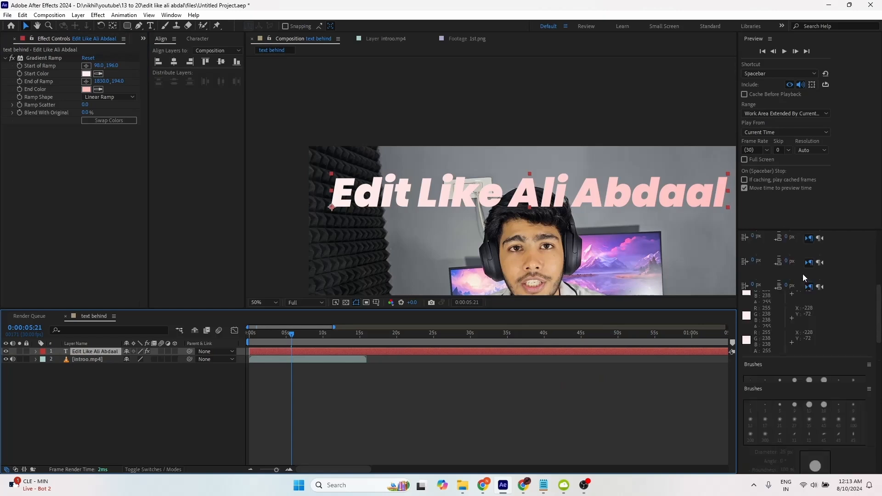
scroll(803, 290, down, 5)
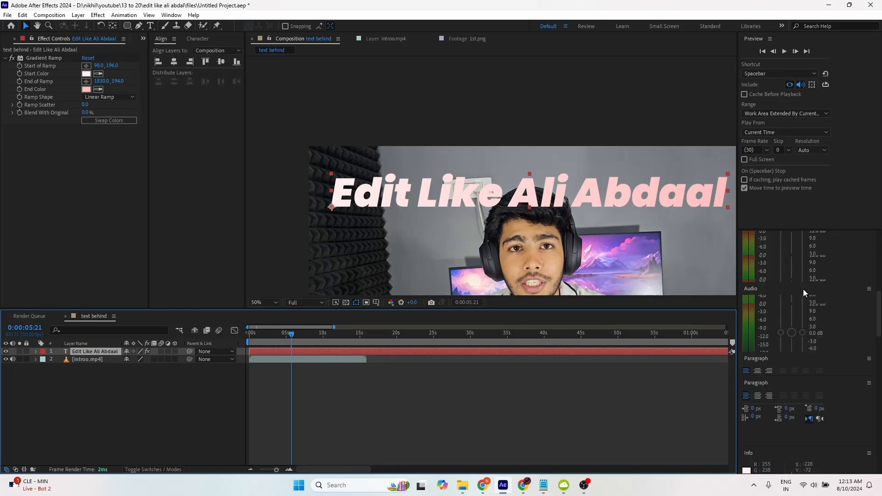
scroll(803, 289, up, 4)
drag(784, 306, 709, 308)
text(drop shad)
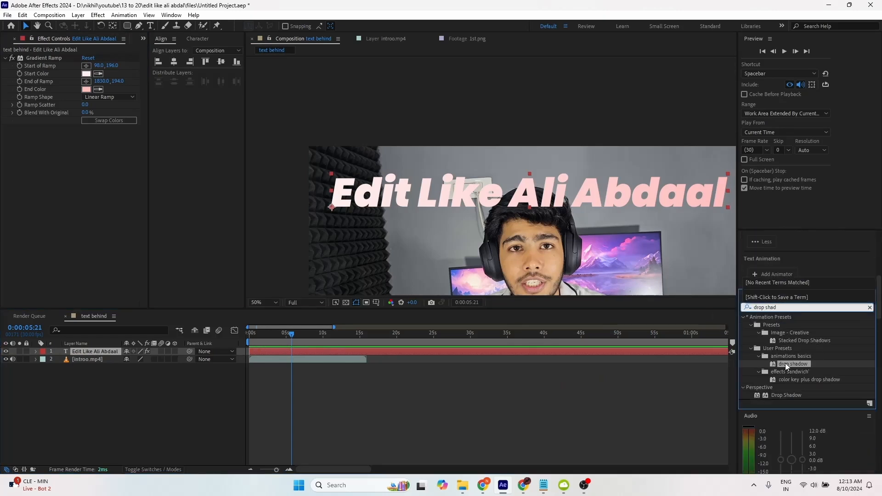
drag(787, 396, 318, 353)
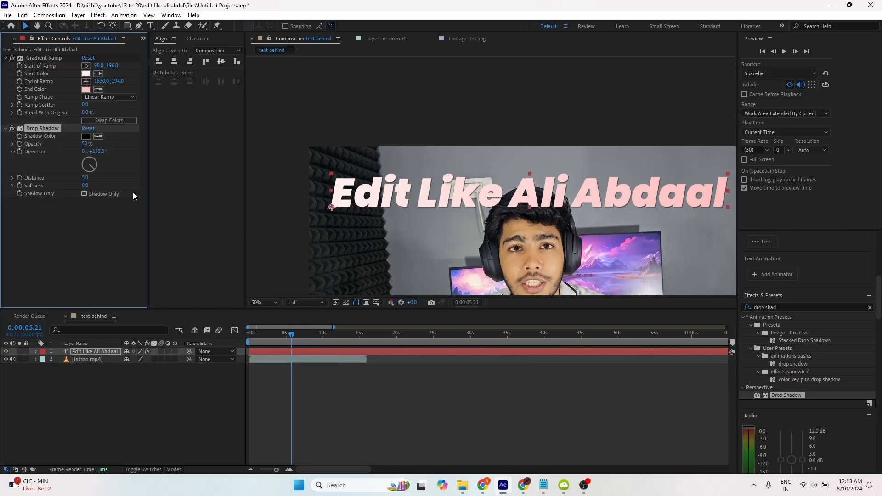
- Set the drop shadow's distance to 0 and its softness to 73
drag(84, 179, 110, 186)
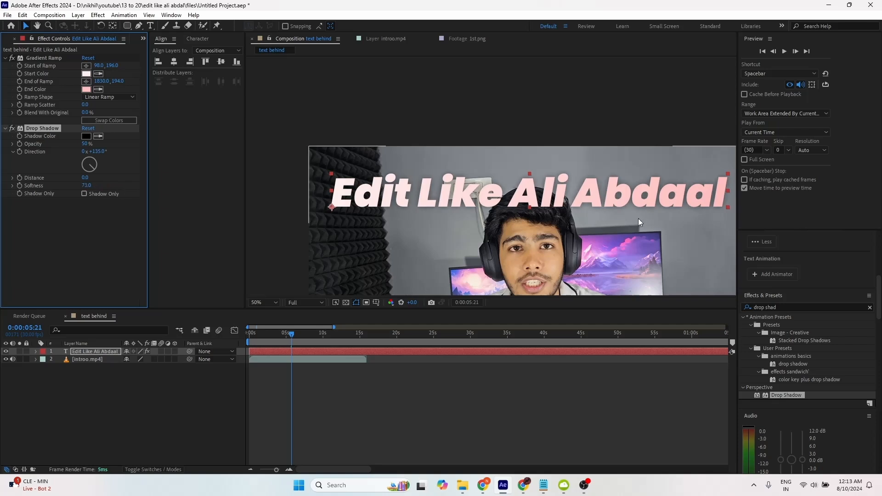
drag(566, 138, 527, 106)
scroll(528, 111, down, 2)
drag(528, 145, 521, 160)
scroll(496, 177, up, 2)
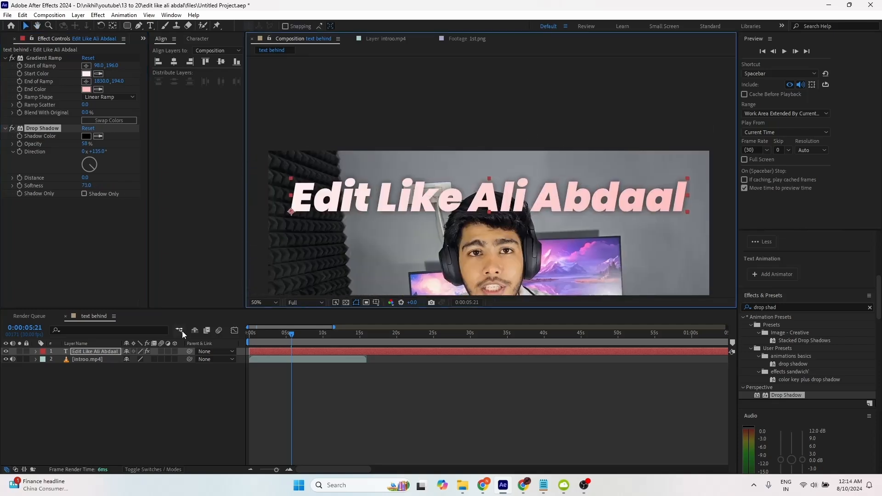
- Add a Position animator to the text layer and set its vertical position to 1181, below the frame
click(36, 352)
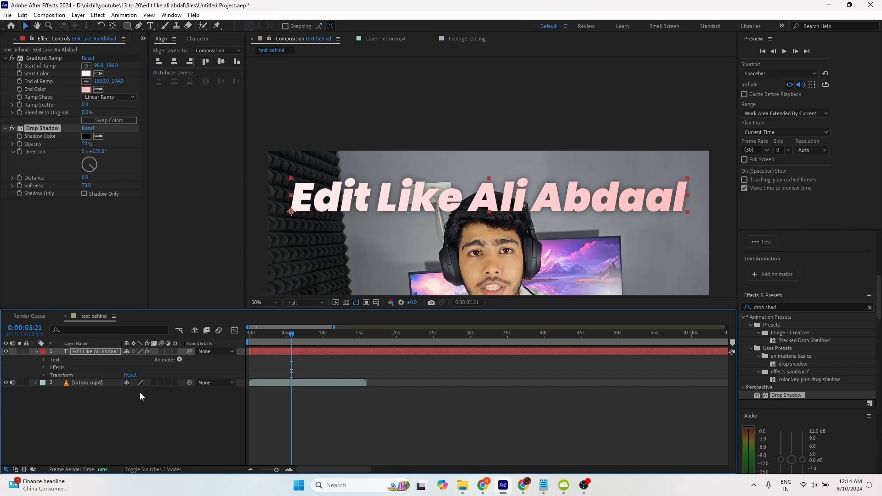
click(179, 360)
click(215, 193)
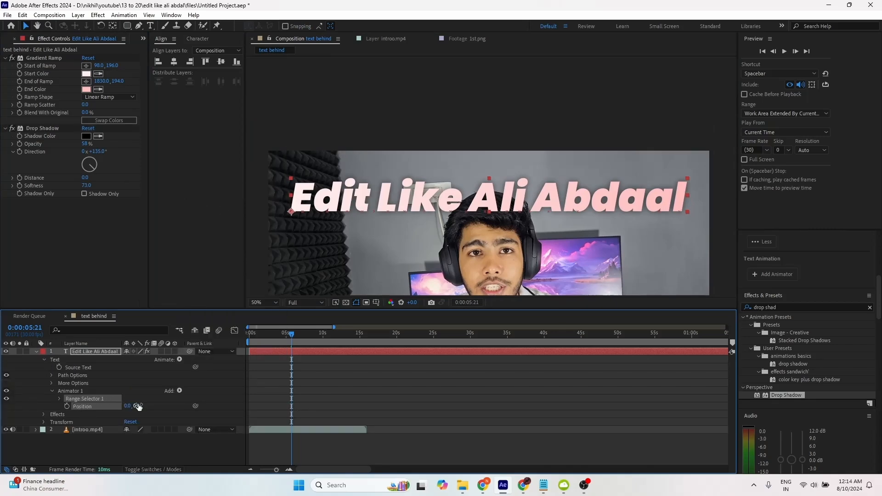
key(comma)
drag(137, 406, 677, 410)
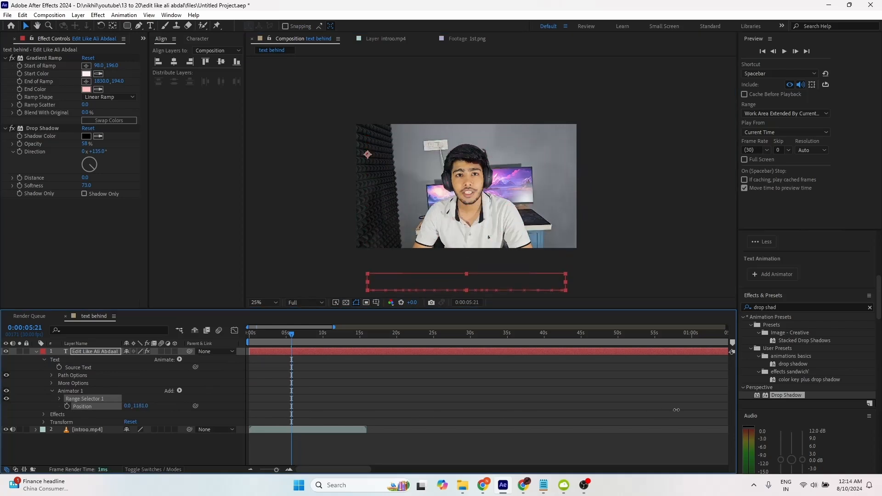
- Base the animator's Range Selector 1 on Words in its advanced settings
click(59, 399)
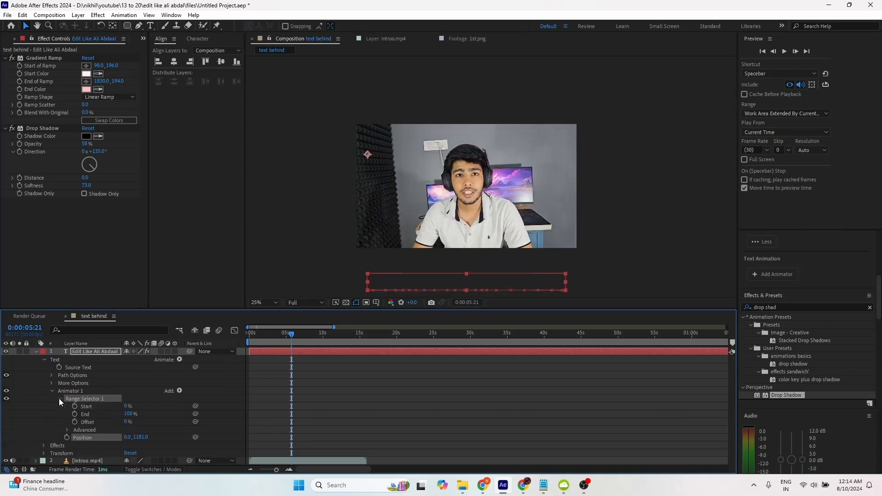
click(67, 429)
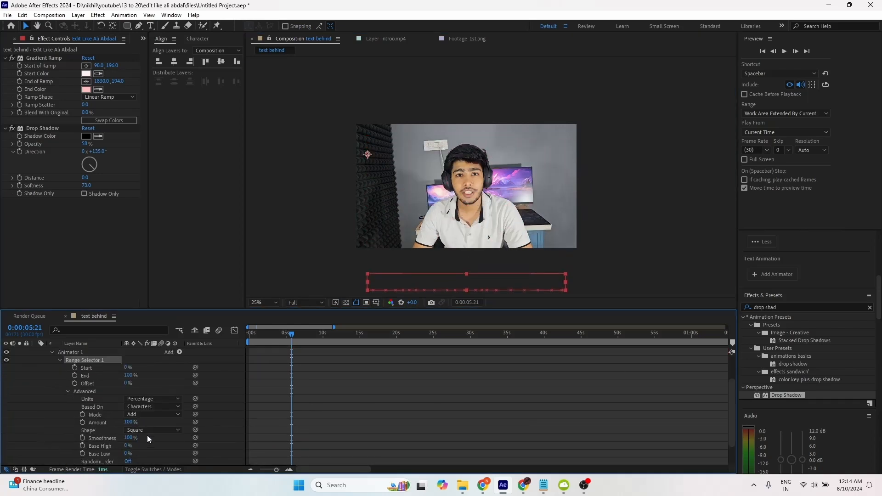
click(152, 408)
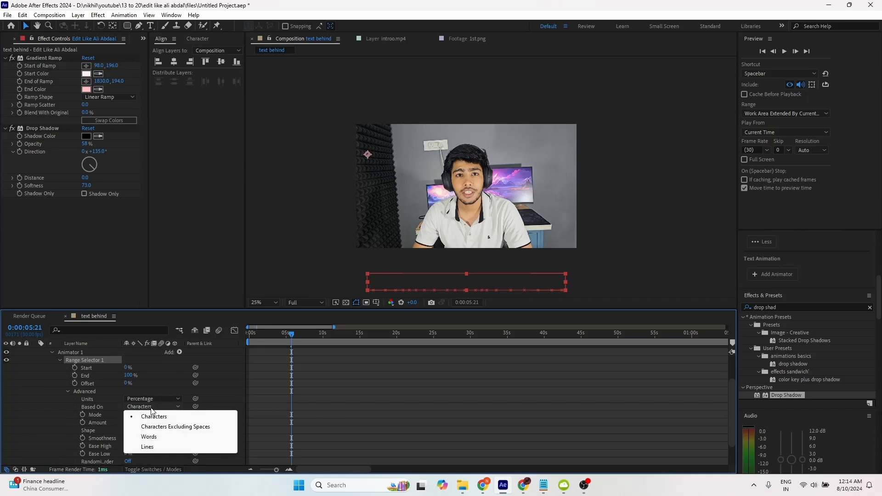
click(153, 438)
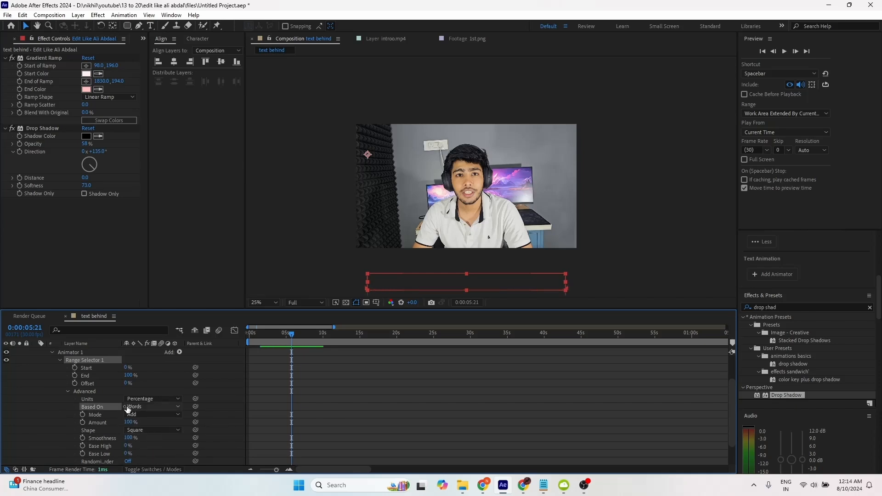
- Keyframe the range selector's Start from 0% at 0:00:05:21 to 100% at 0:00:06:25
scroll(100, 406, up, 1)
click(74, 391)
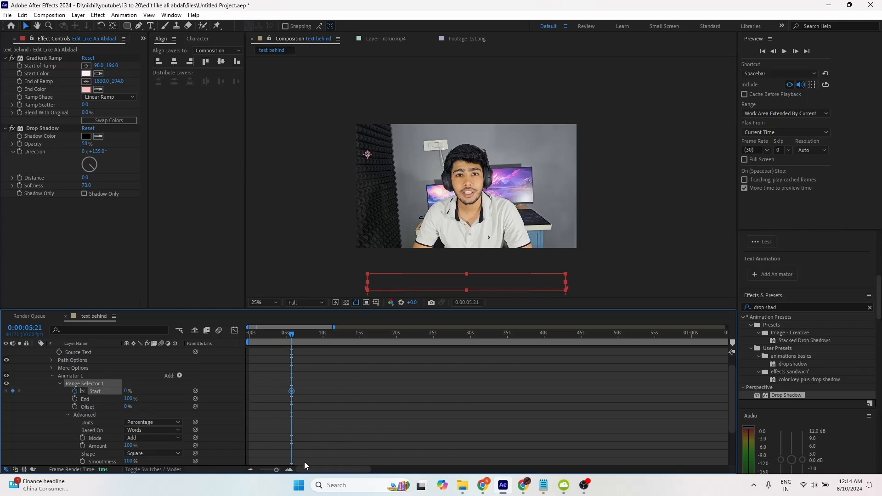
double_click(289, 470)
drag(292, 338, 325, 340)
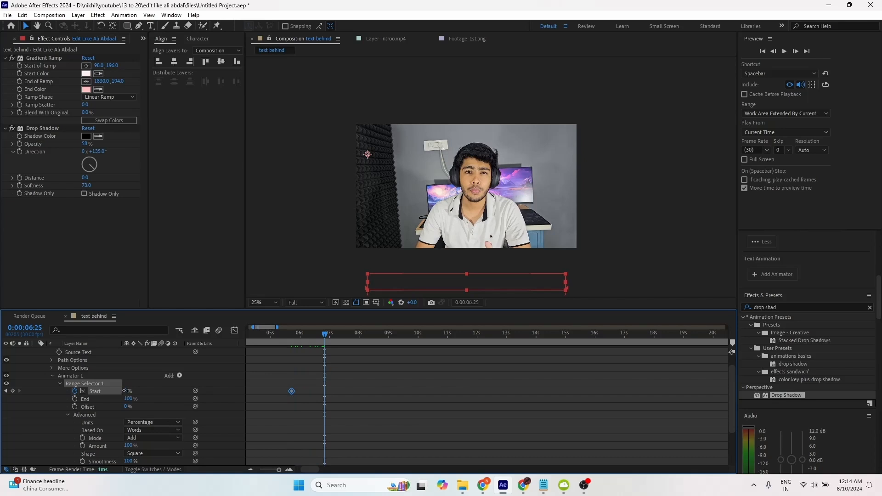
drag(126, 391, 239, 394)
- Add a 100% Scale keyframe to the text layer at 0:00:05:21
drag(321, 340, 293, 339)
scroll(166, 376, up, 1)
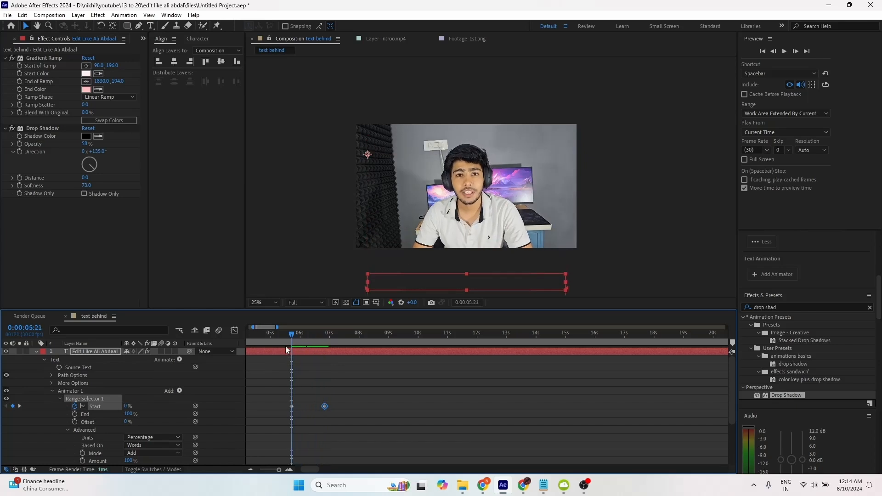
click(286, 351)
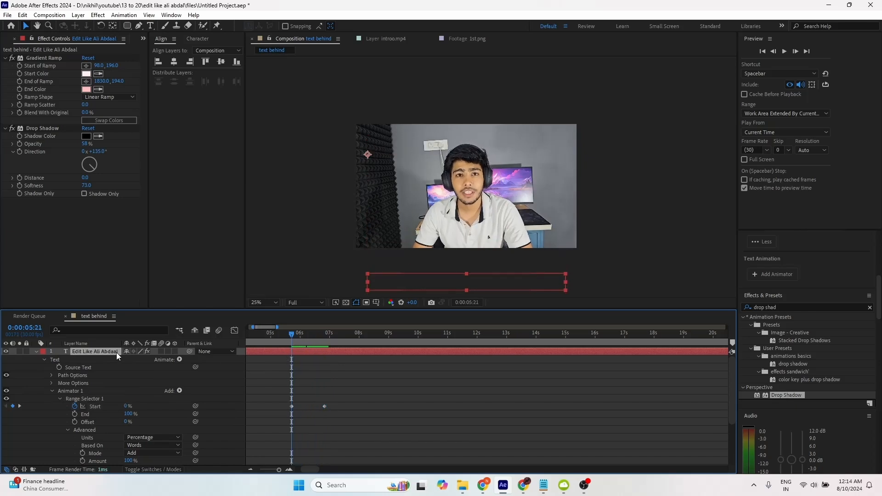
key(s)
click(59, 360)
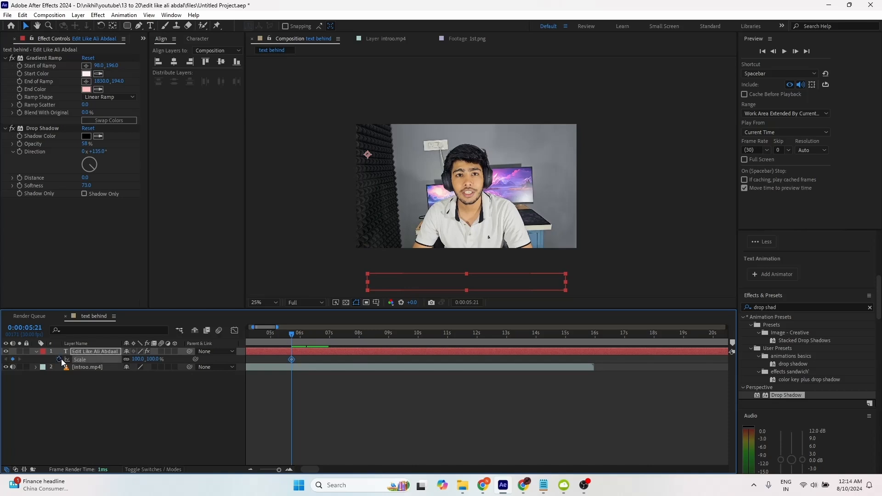
- Center the text layer's anchor point on the text and keyframe its Scale to 92% at 0:00:07:00
key(u)
drag(293, 338, 329, 336)
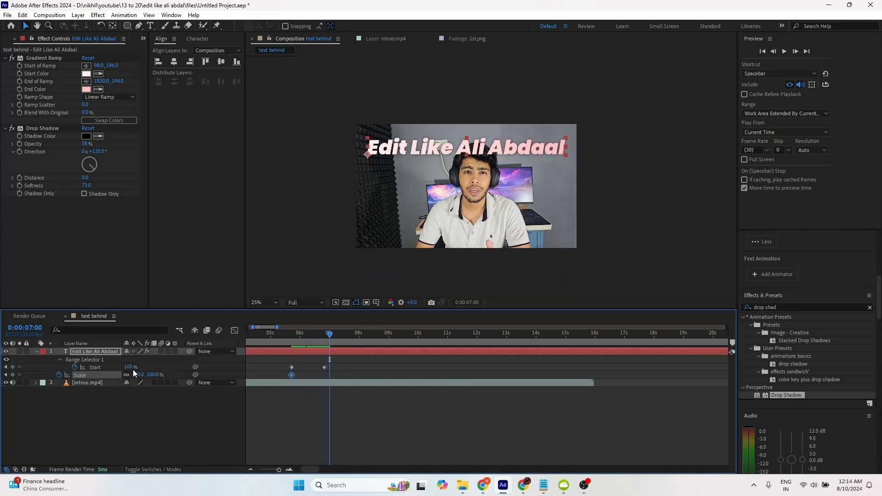
mouse_move(138, 375)
mouse_down()
mouse_move(154, 375)
mouse_move(131, 375)
mouse_up()
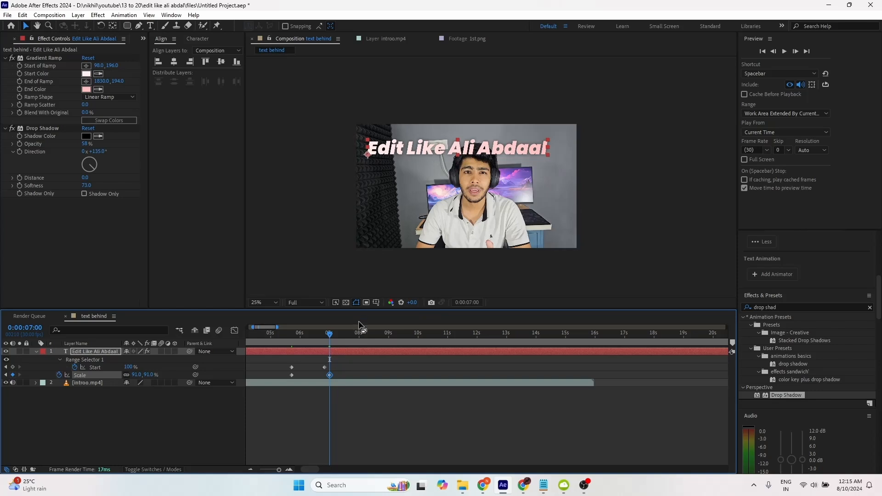
key(ctrl+z)
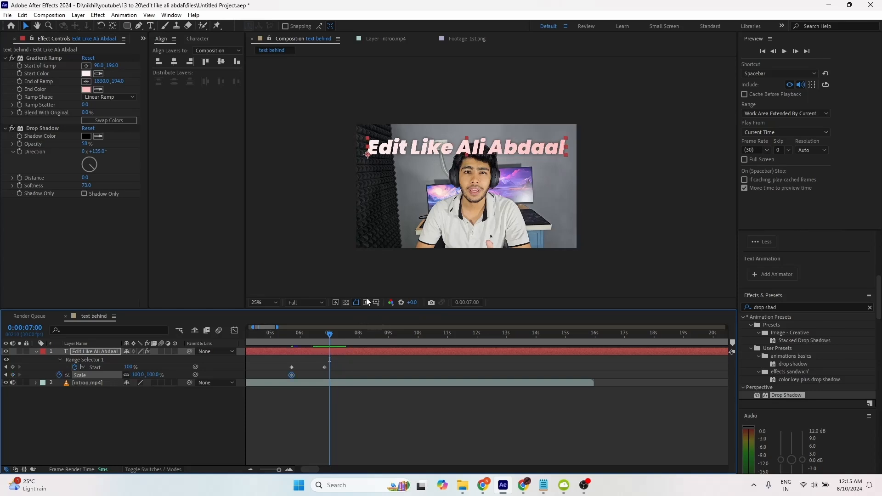
click(113, 25)
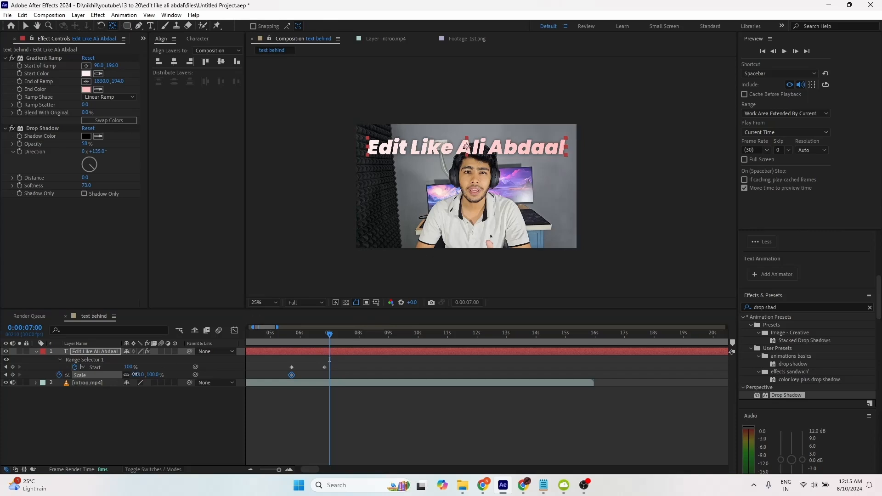
drag(135, 375, 131, 375)
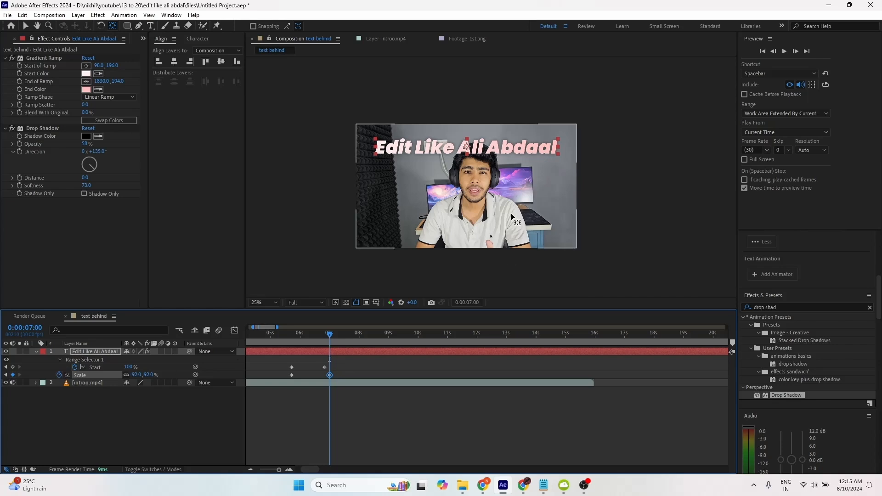
- Preview the text animation from just before its first keyframes
scroll(473, 170, up, 2)
scroll(472, 170, down, 2)
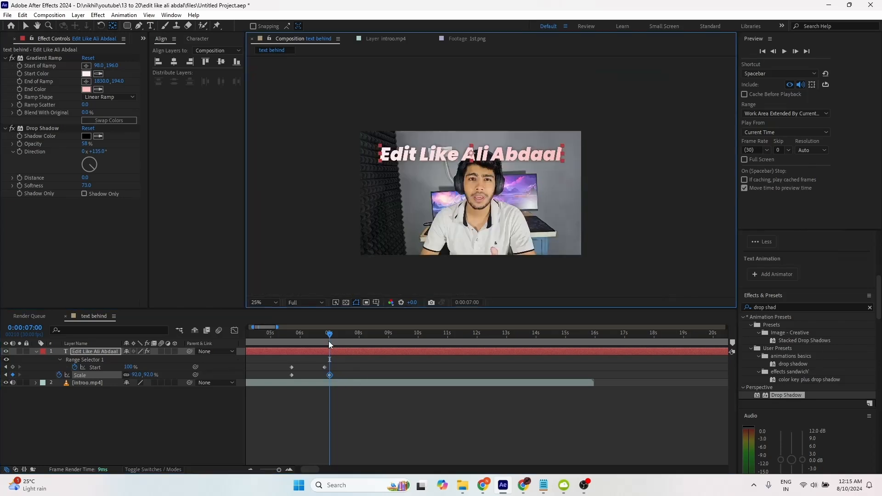
drag(329, 341, 287, 337)
key(space)
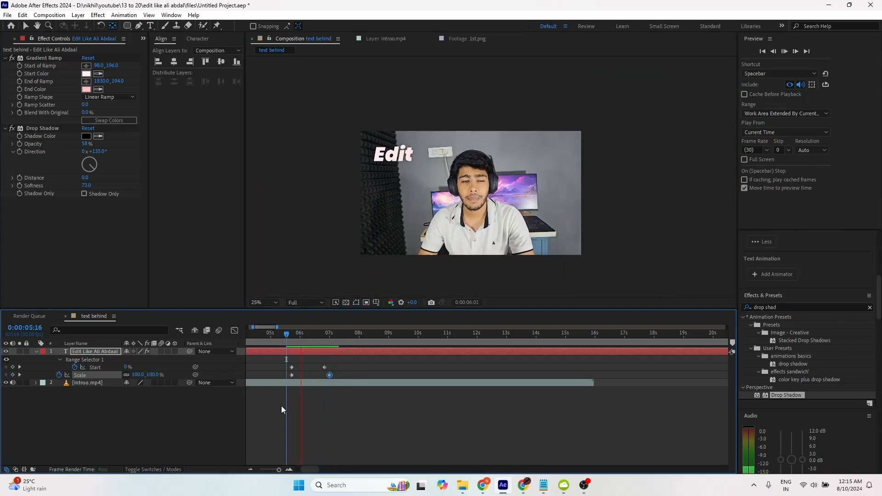
- Duplicate the intro.mp4 layer and place the copy above the text layer
click(89, 383)
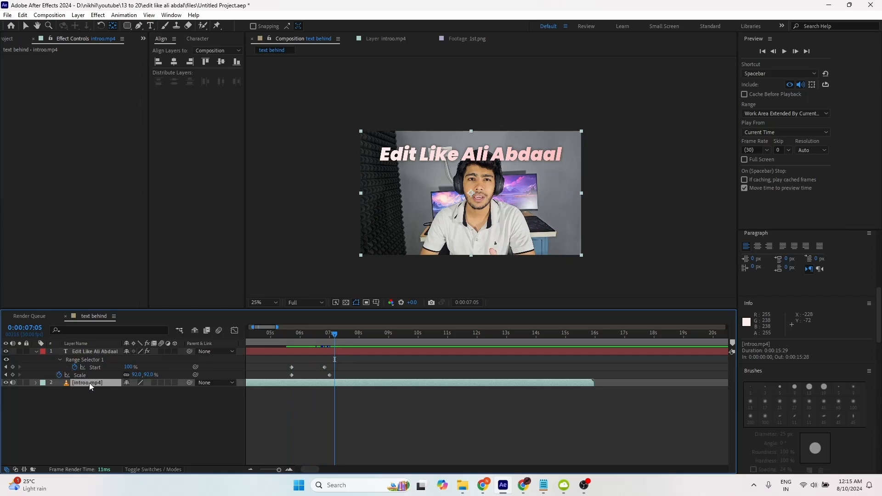
key(ctrl+d)
drag(89, 382, 90, 350)
- Open the top intro.mp4 copy in its layer view and paint a Roto Brush stroke over the speaker's face and neck
scroll(380, 274, up, 2)
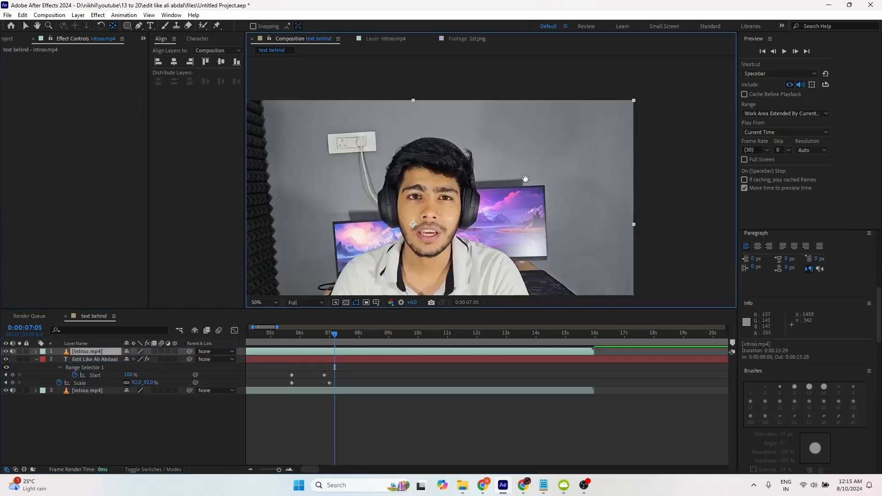
click(204, 28)
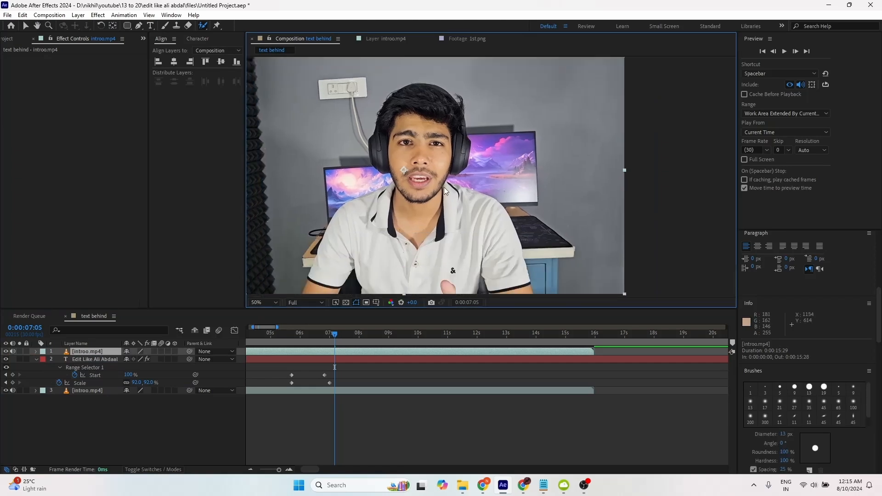
click(289, 353)
double_click(315, 352)
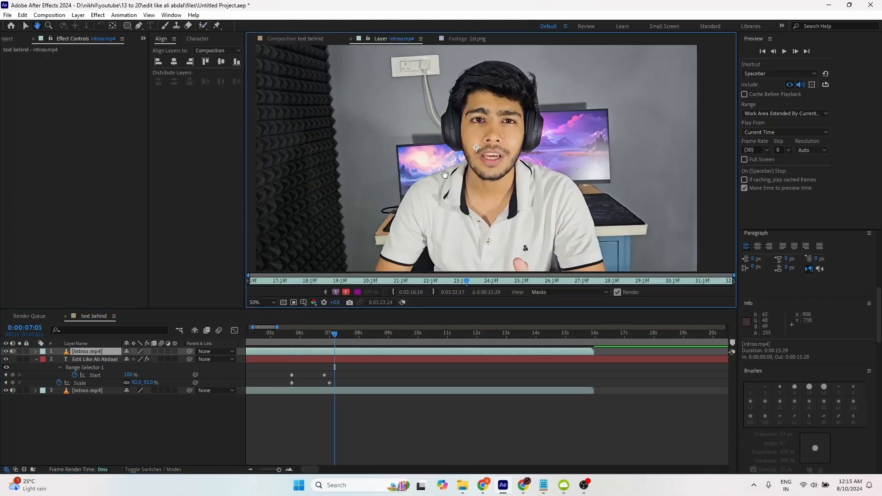
drag(446, 213, 467, 97)
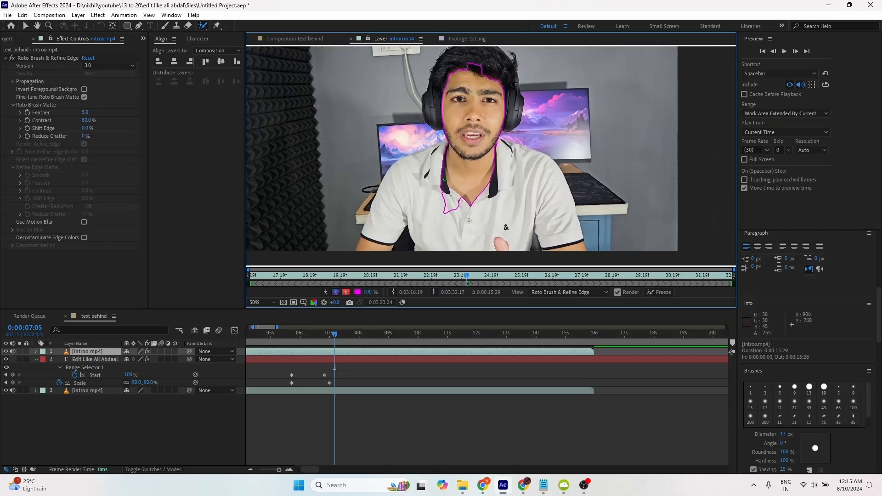
- Extend the Roto Brush selection over the speaker's shirt, shoulders, arms, hair and headphones
mouse_move(447, 180)
mouse_down()
mouse_move(403, 190)
mouse_move(390, 208)
mouse_up()
mouse_move(478, 181)
mouse_down()
mouse_move(528, 177)
mouse_move(469, 238)
mouse_up()
drag(520, 216, 473, 178)
drag(482, 139, 523, 215)
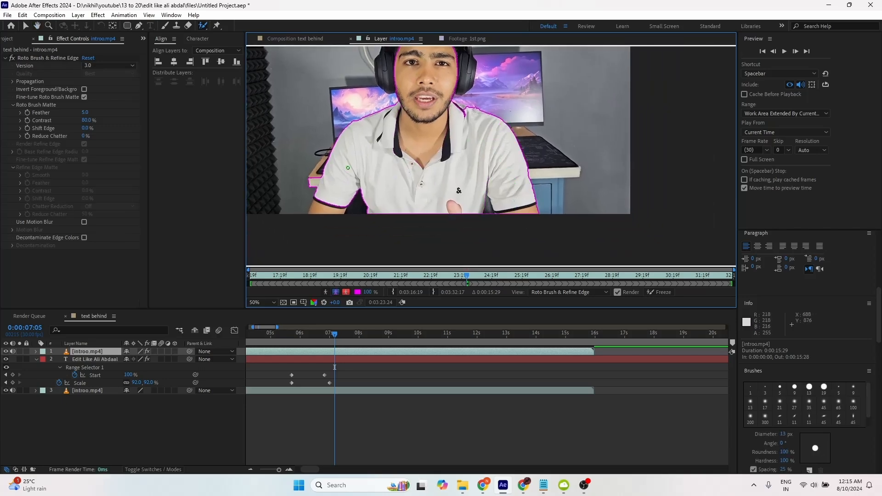
drag(334, 181, 311, 214)
mouse_move(488, 139)
mouse_down()
mouse_move(422, 190)
mouse_move(448, 273)
mouse_up()
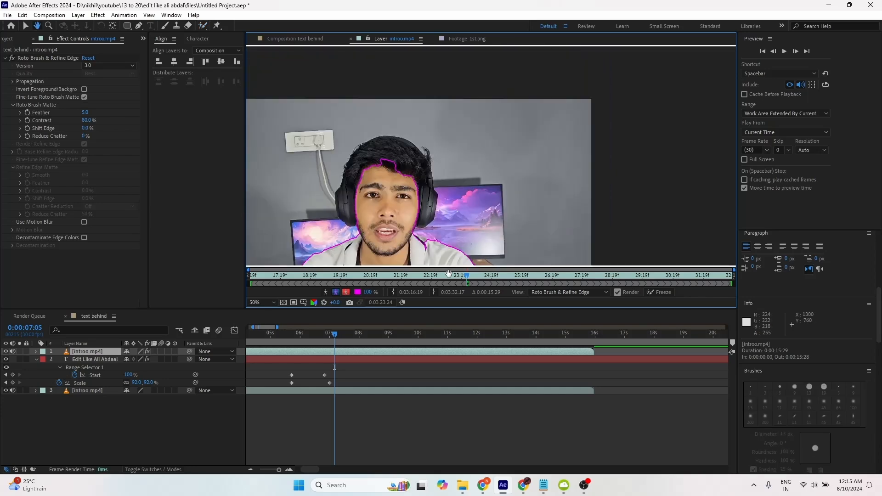
mouse_move(419, 204)
mouse_down()
mouse_move(418, 164)
mouse_move(383, 143)
mouse_move(342, 215)
mouse_up()
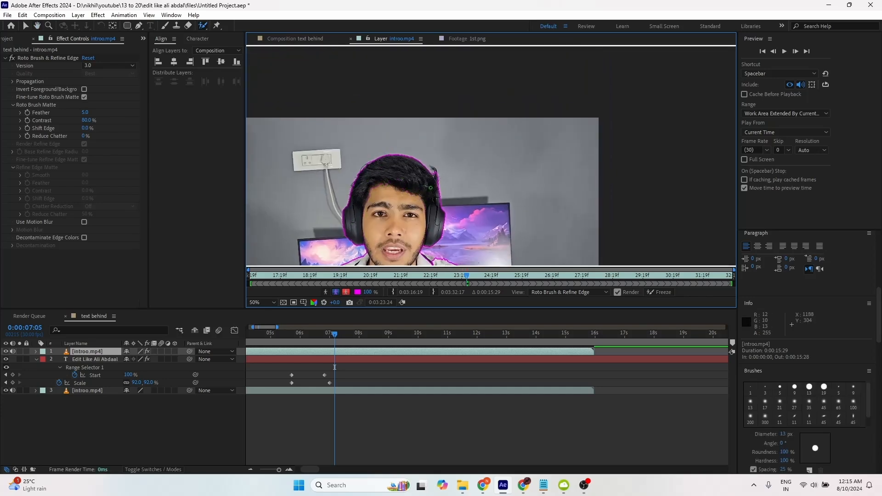
- Refine the Roto Brush selection around the stray hair above the headphones and along the shirt collar
scroll(403, 188, up, 2)
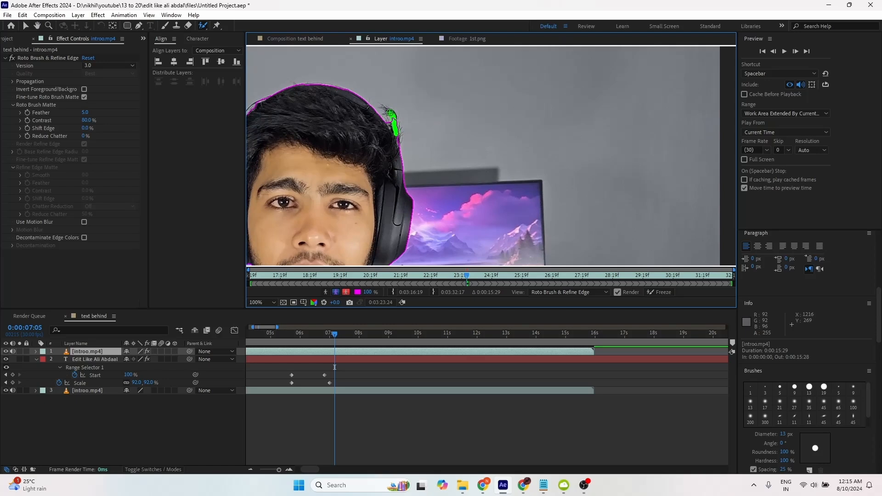
drag(390, 112, 389, 111)
mouse_move(363, 239)
mouse_down()
mouse_move(467, 135)
mouse_move(462, 120)
mouse_up()
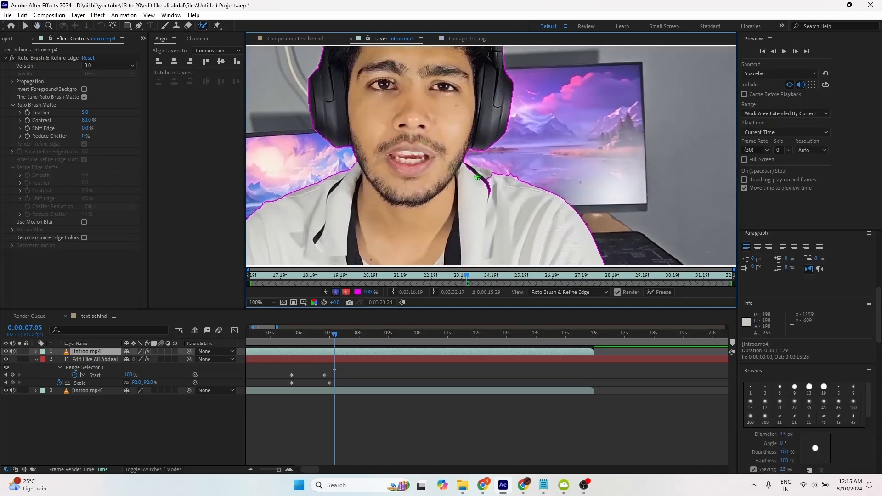
drag(494, 185, 465, 167)
mouse_move(530, 162)
mouse_down()
mouse_move(406, 254)
mouse_move(658, 198)
mouse_move(552, 279)
mouse_move(464, 114)
mouse_up()
scroll(464, 116, down, 1)
drag(385, 208, 522, 239)
scroll(400, 193, up, 1)
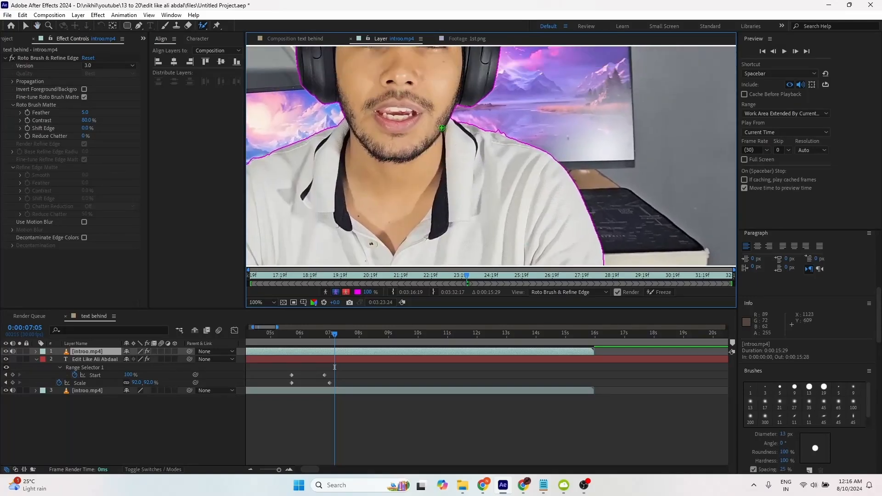
scroll(443, 129, down, 1)
- Freeze the Roto Brush propagation and check the title behind the speaker in the text behind composition
click(657, 293)
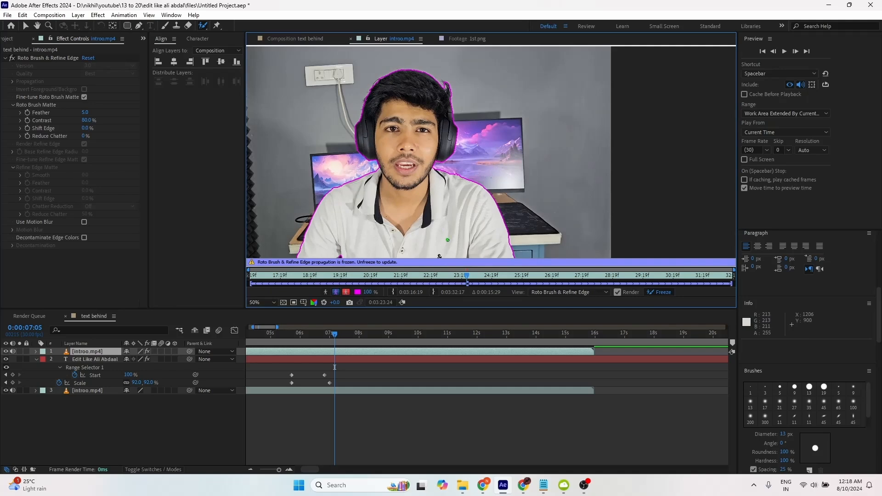
click(282, 35)
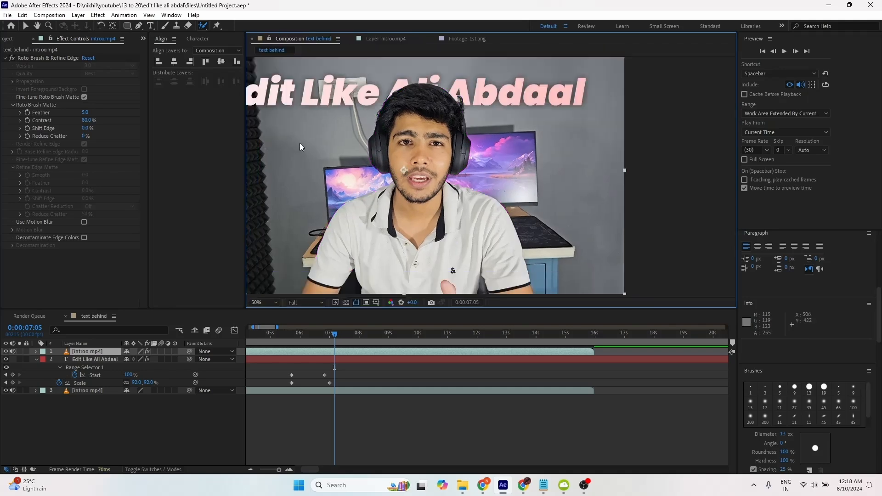
mouse_move(334, 334)
mouse_down()
mouse_move(315, 334)
mouse_move(323, 337)
mouse_up()
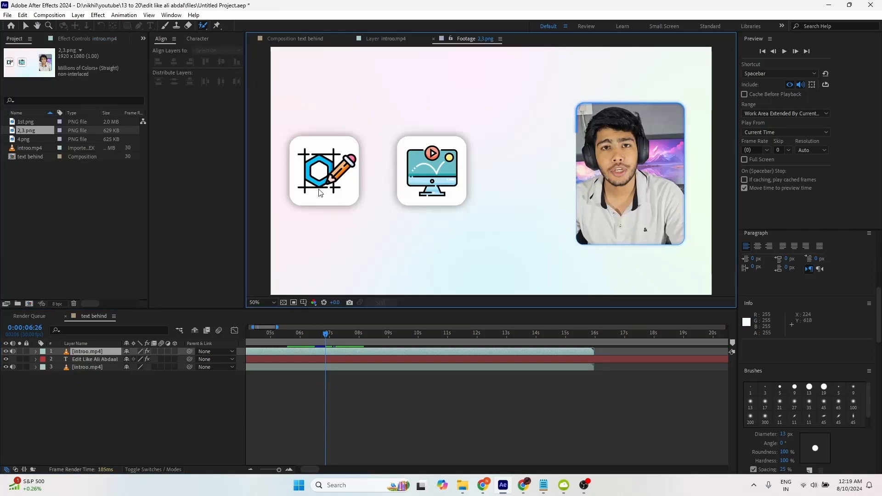
- Add a black solid layer to the Comp 1 composition
right_click(95, 378)
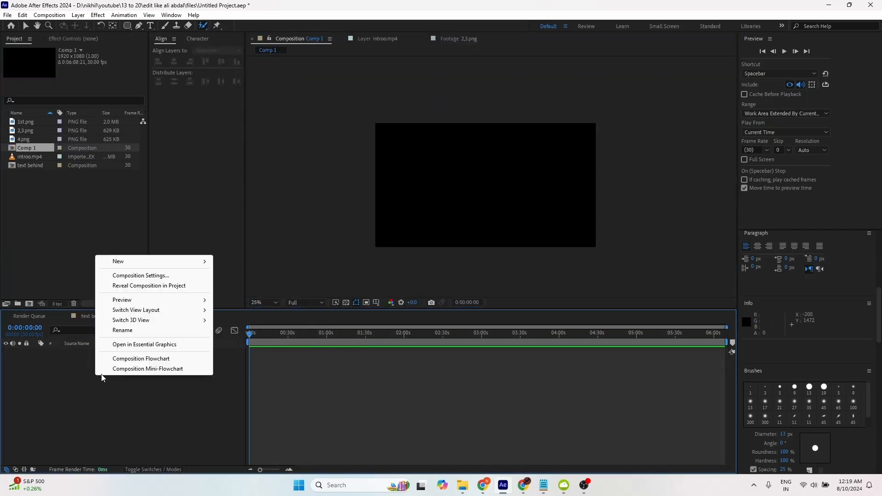
mouse_move(132, 266)
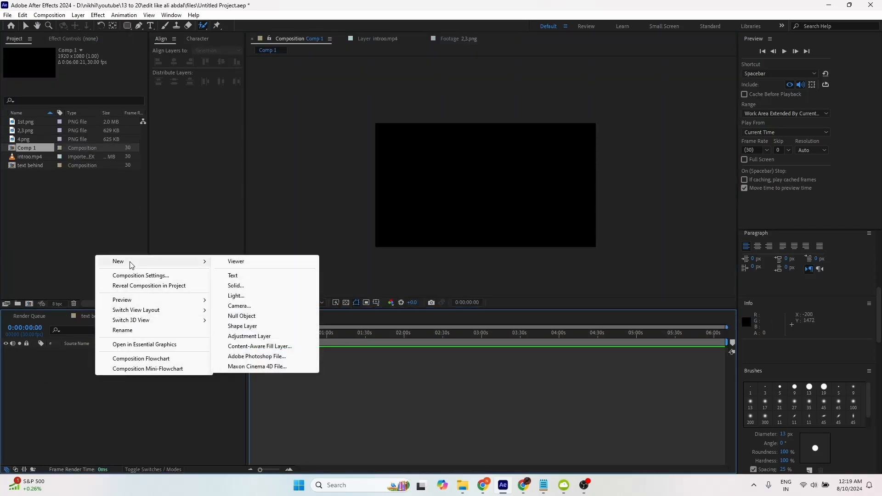
click(236, 285)
click(466, 327)
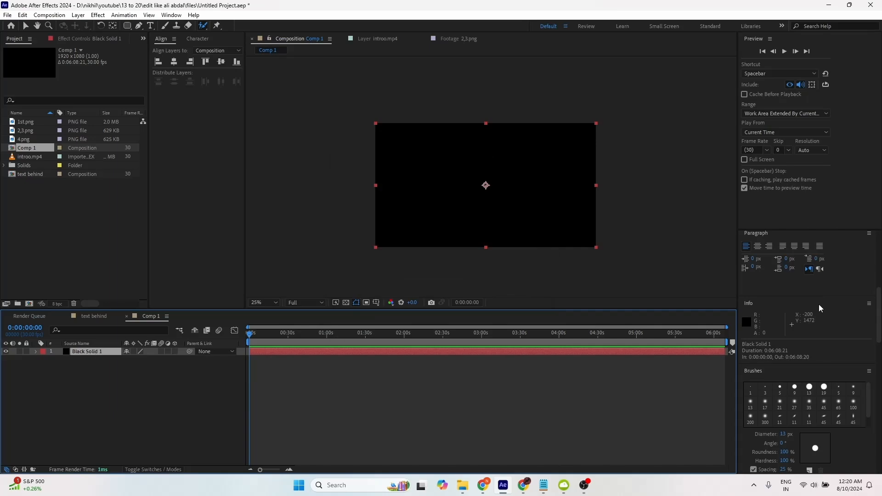
- Apply the 4-Color Gradient effect to the black solid
key(ctrl+5)
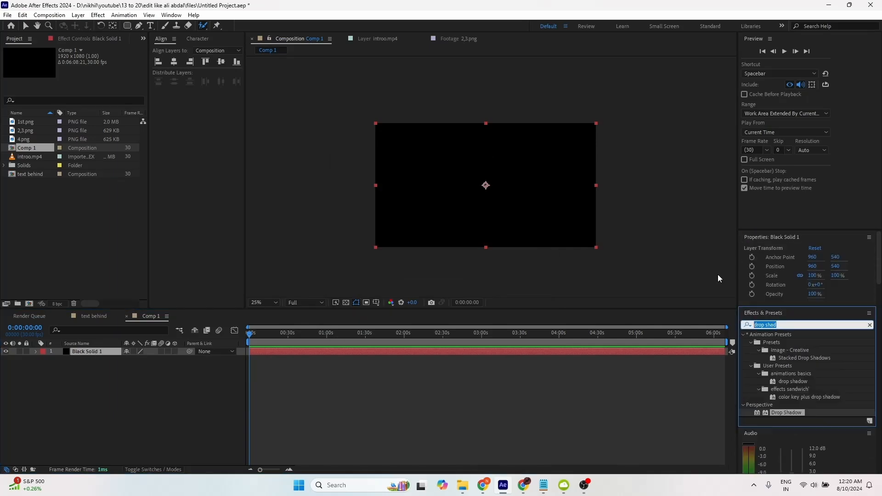
text(4 color)
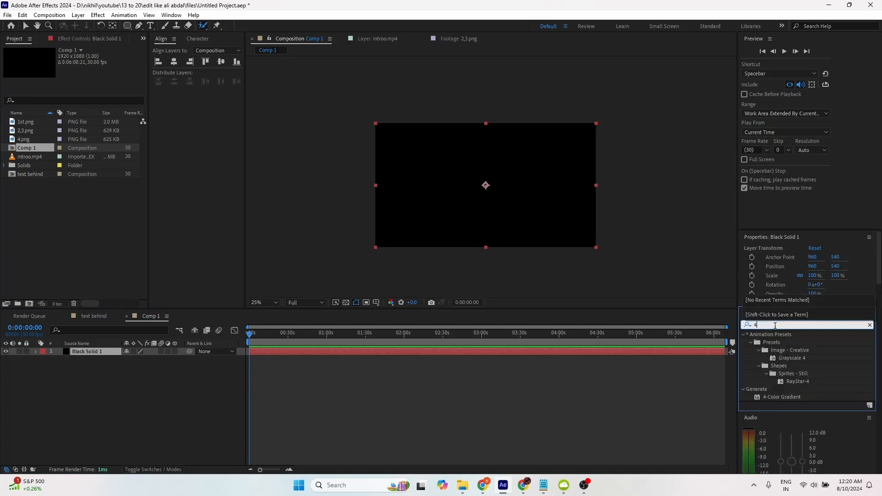
drag(782, 397, 88, 354)
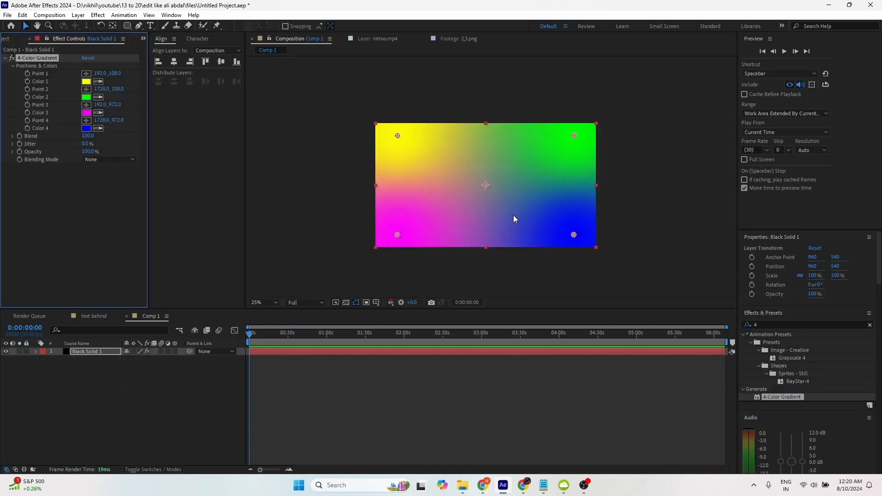
scroll(514, 215, up, 2)
drag(514, 215, 511, 233)
scroll(530, 223, down, 2)
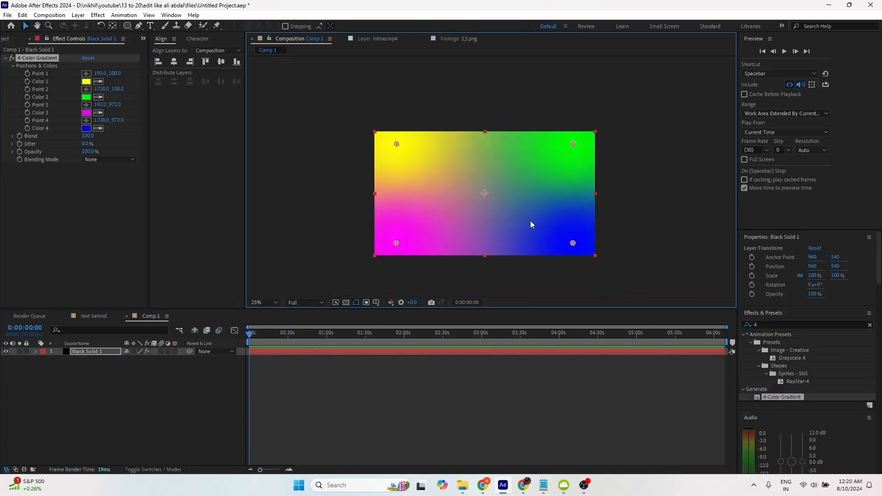
- Set the gradient's Color 1 to pale yellow FFFFEB and Color 2 to pale green ECFFEC
click(86, 81)
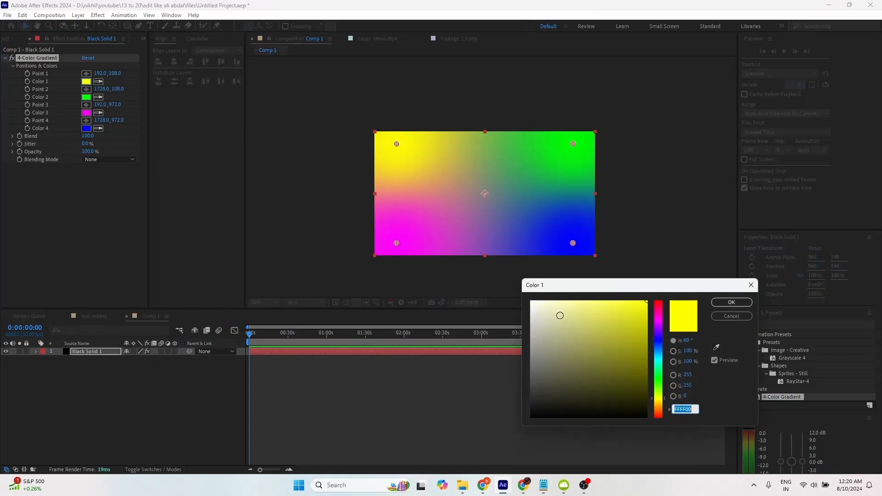
drag(539, 335, 540, 297)
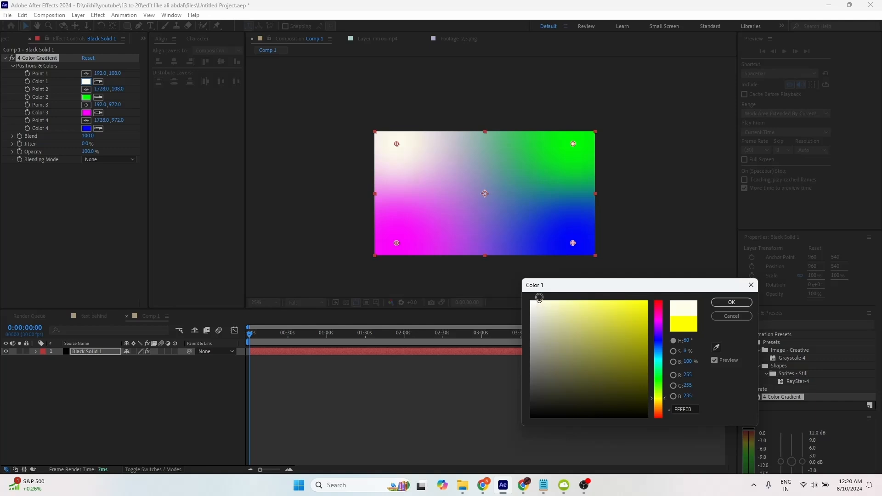
click(723, 303)
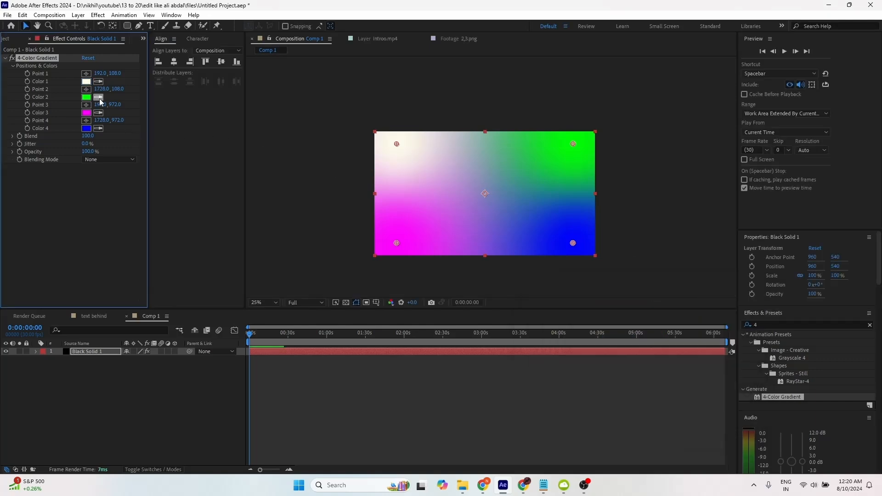
click(88, 97)
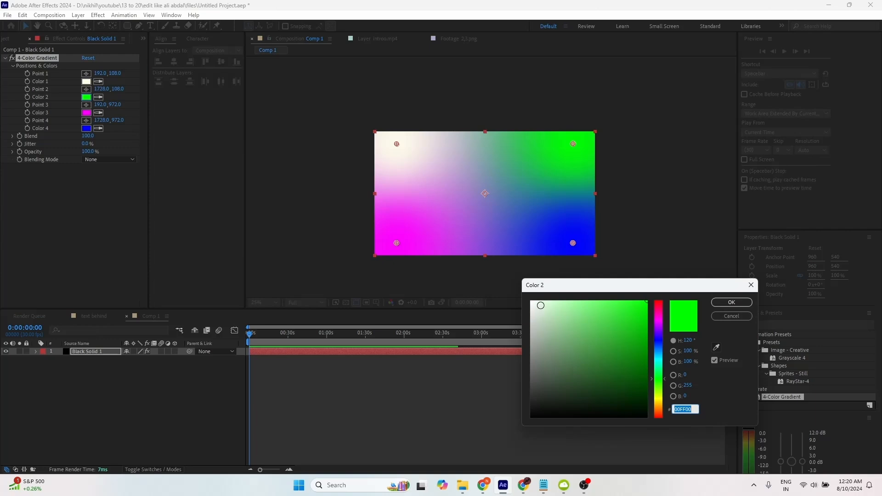
text(EAFFEA)
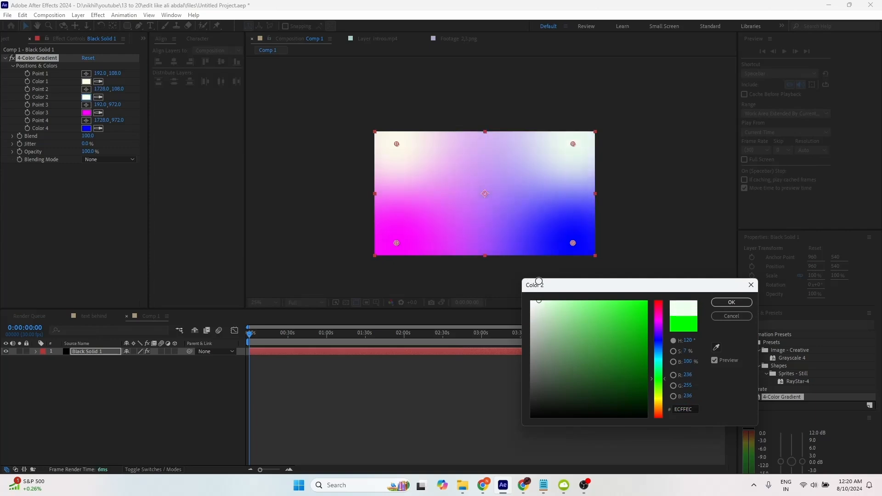
click(731, 302)
- Set the gradient's Color 3 to pale pink FFECFF and Color 4 to light cyan
click(87, 113)
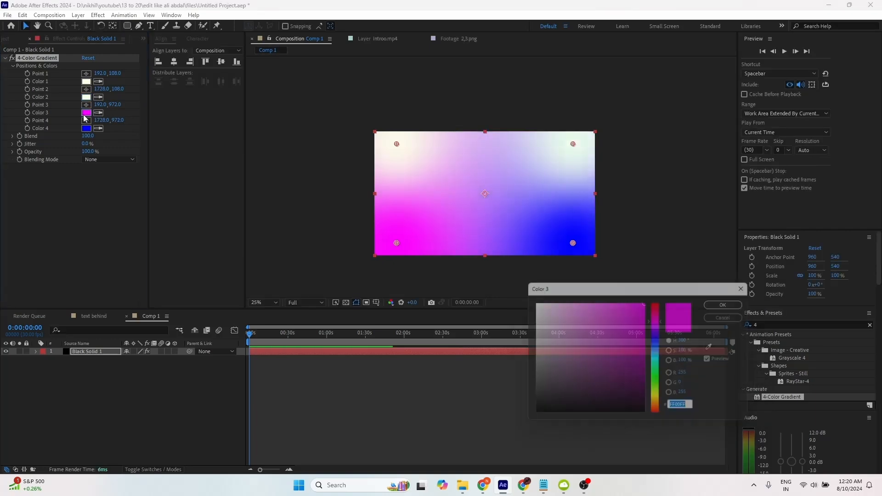
drag(532, 305, 539, 292)
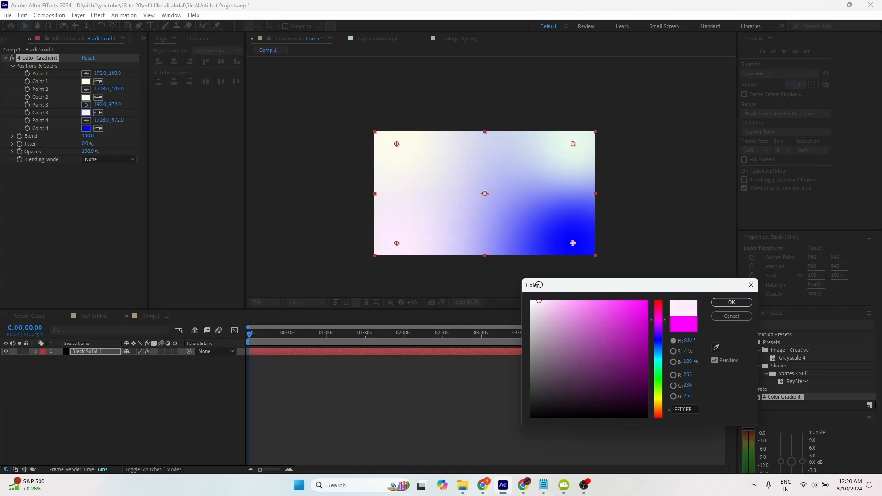
click(731, 302)
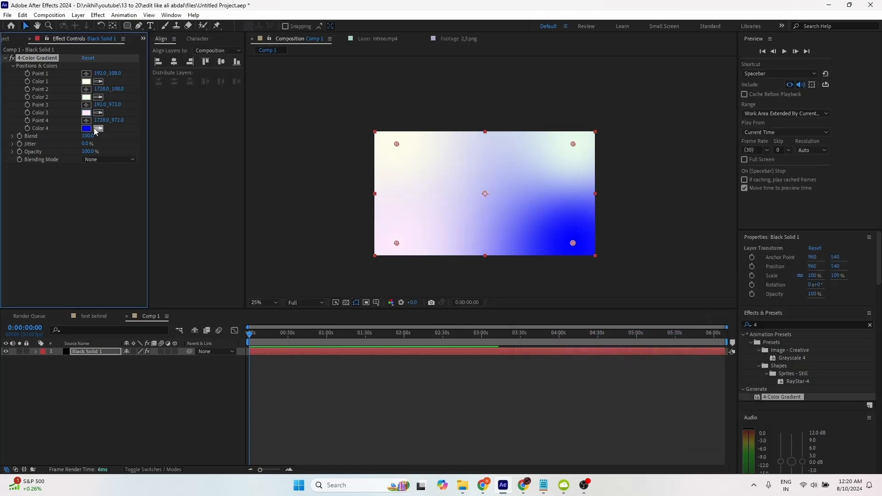
click(87, 128)
drag(668, 343, 667, 360)
drag(592, 313, 572, 297)
click(732, 302)
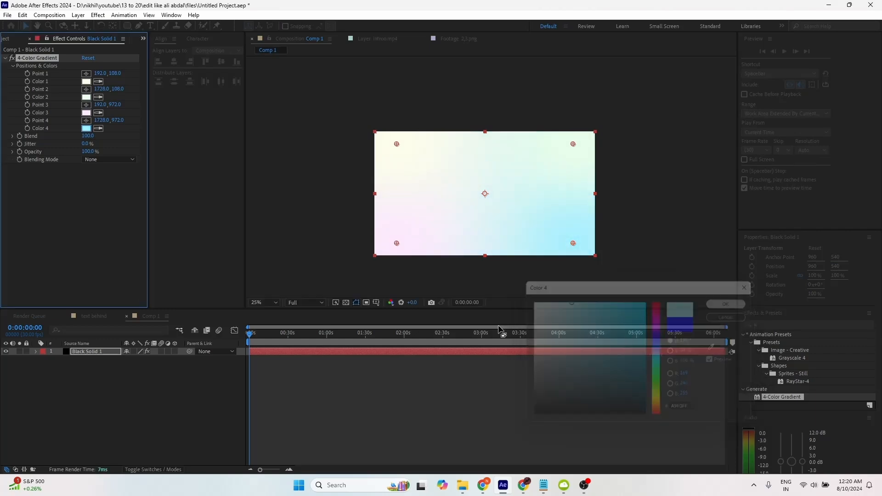
- Keyframe Points 1 to 4 of the gradient at 0:00:00:00 and reveal the solid's keyframes in the timeline
click(97, 352)
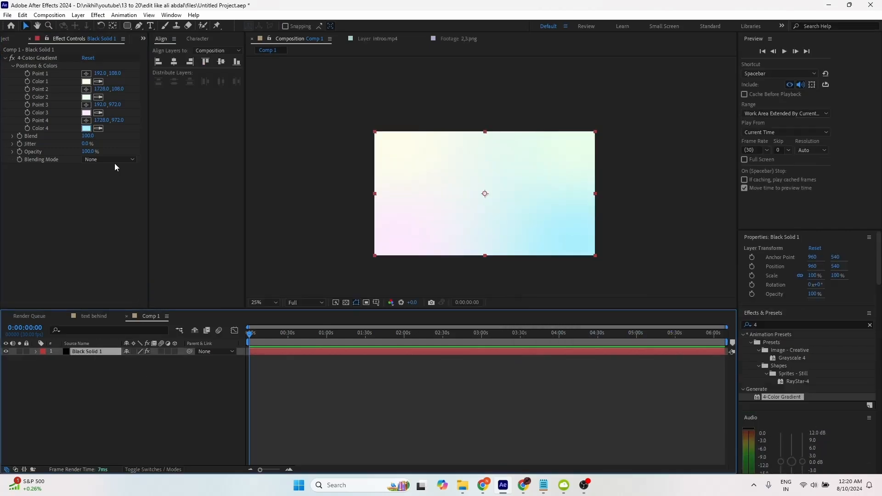
click(29, 74)
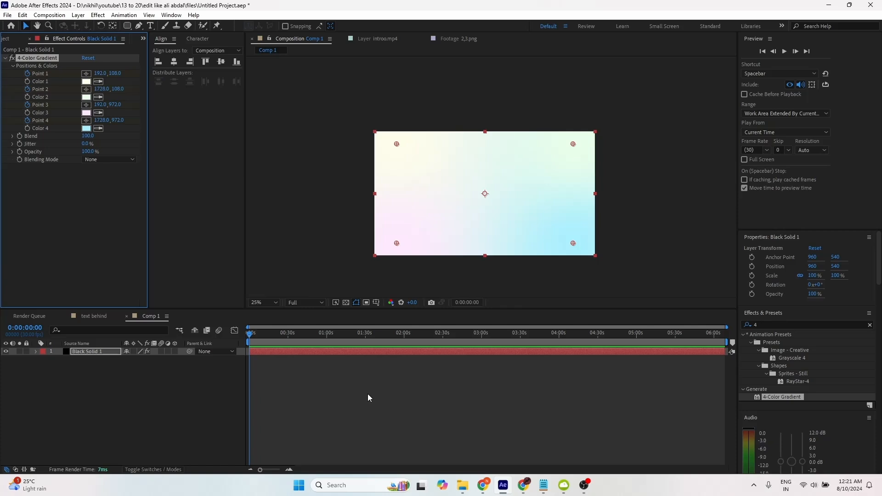
key(u)
- Move each gradient point about one corner clockwise at 0:00:04:29 and shift these four keyframes to about 7.5 seconds
click(290, 469)
click(290, 469)
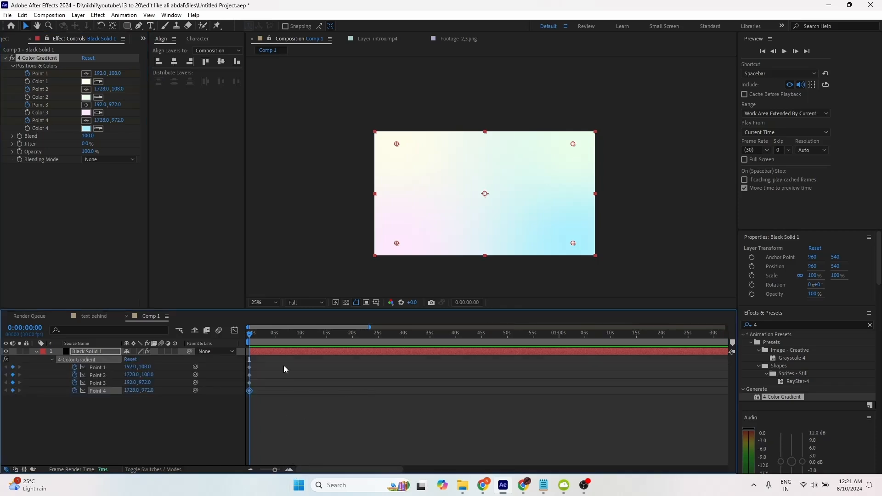
drag(251, 335, 277, 341)
drag(397, 146, 391, 180)
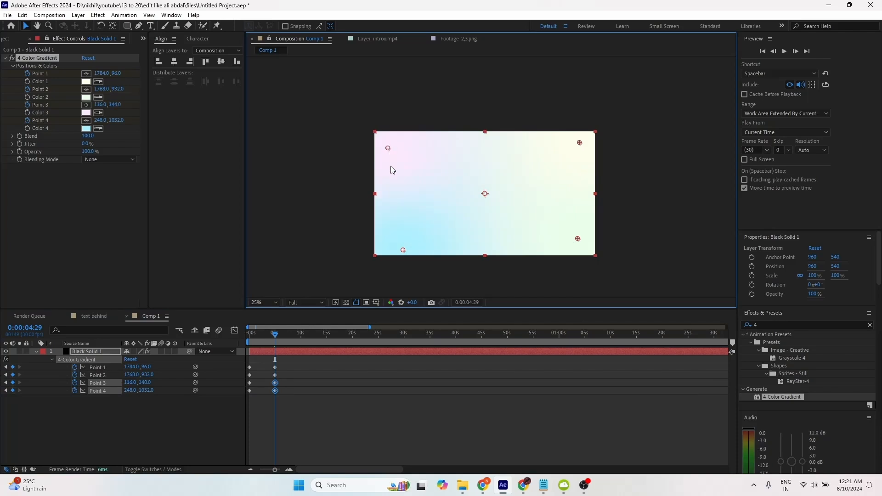
drag(403, 251, 394, 250)
drag(275, 339, 269, 404)
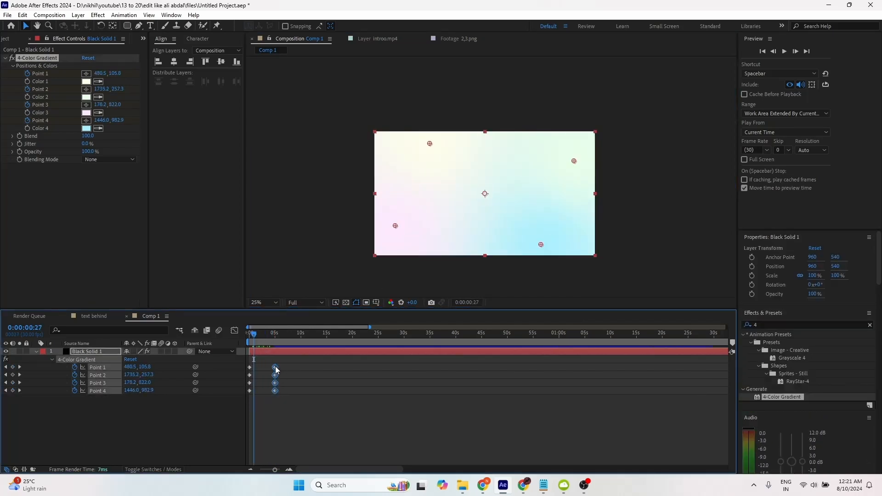
drag(276, 369, 288, 370)
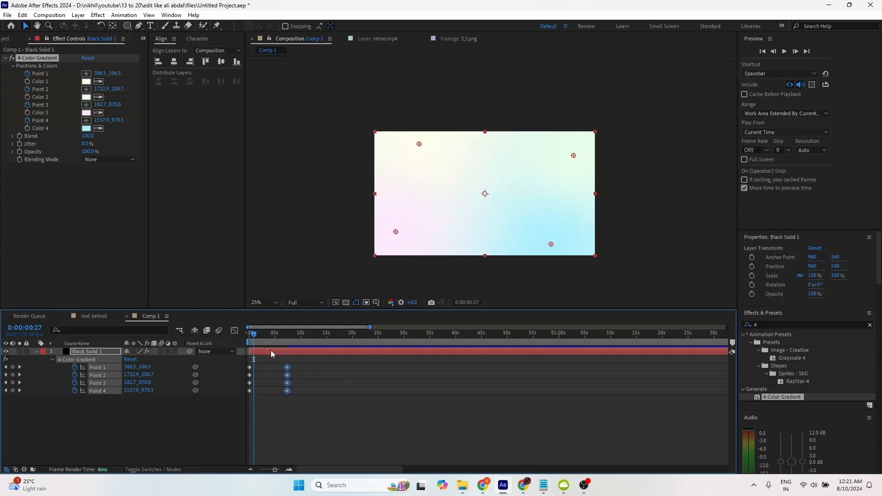
- Preview the gradient animation from the start through to the second set of point keyframes
drag(259, 336, 247, 333)
key(space)
key(space)
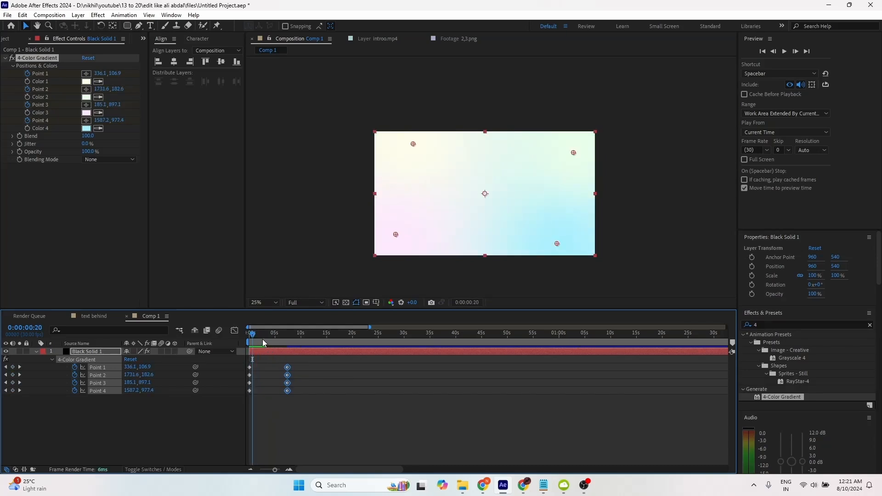
drag(256, 334, 287, 339)
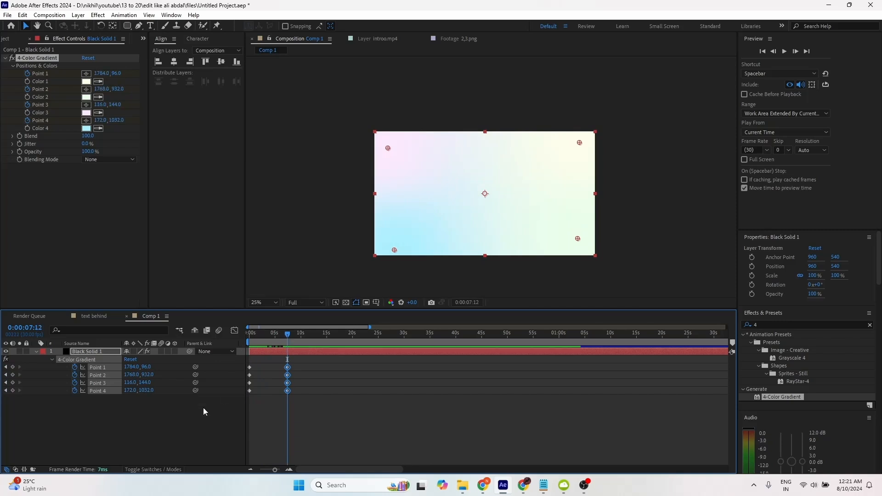
- Add the expression loopOut('pingpong') to Point 1 of the 4-Color Gradient
click(203, 407)
alt+click(75, 368)
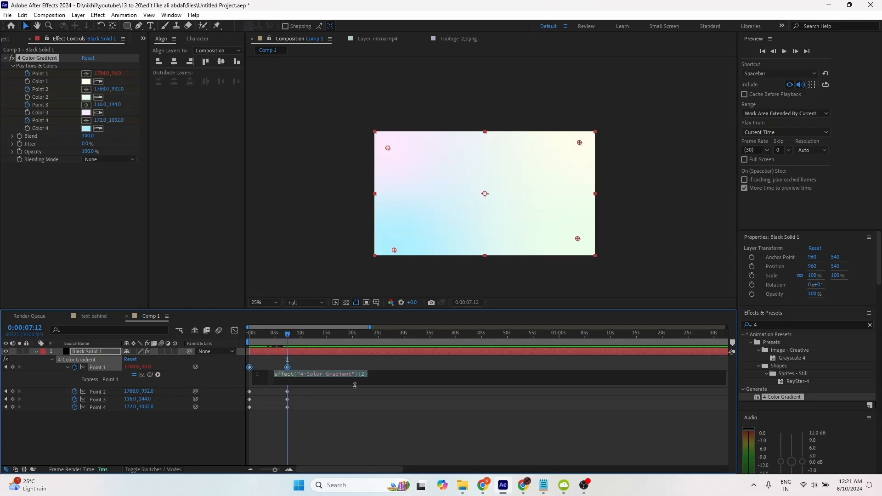
text(loop)
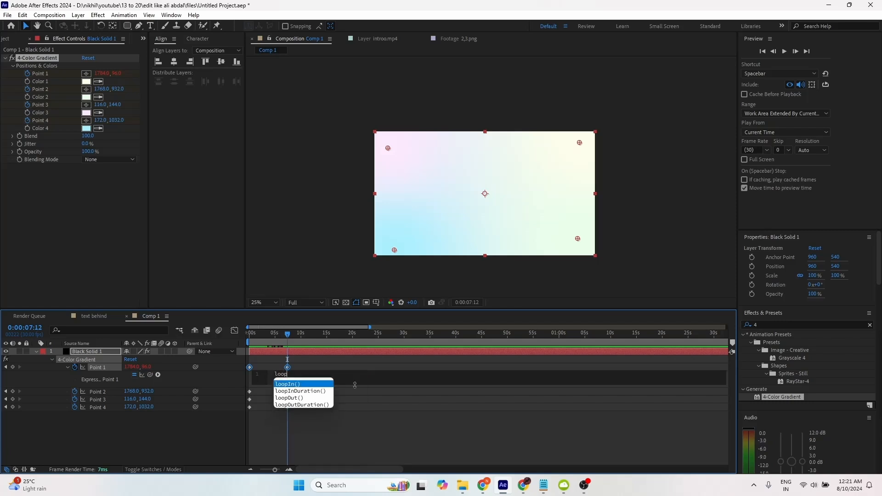
click(294, 397)
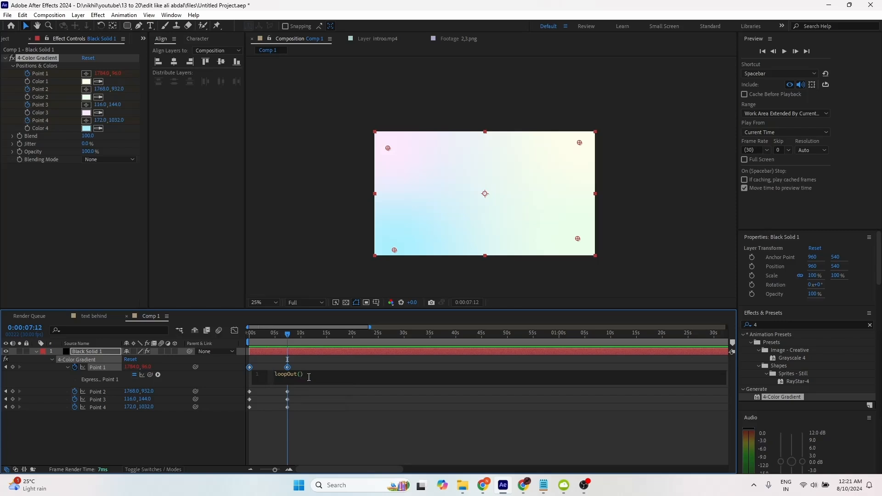
text(')
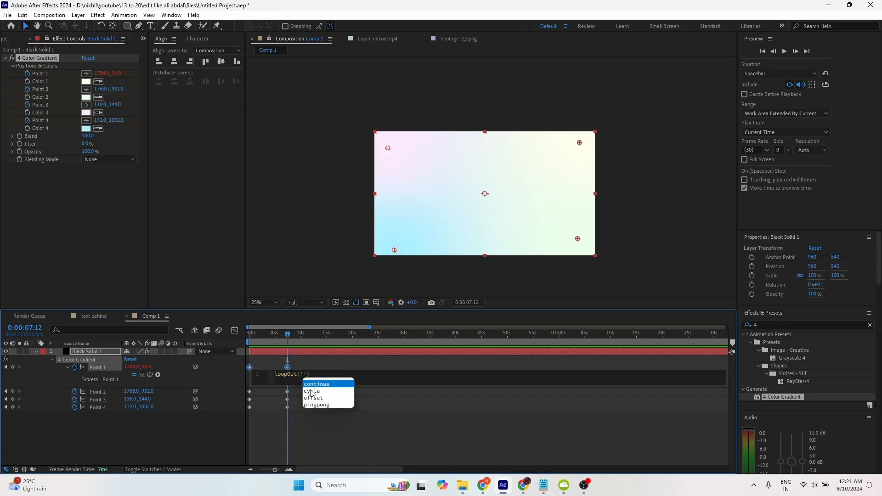
click(314, 406)
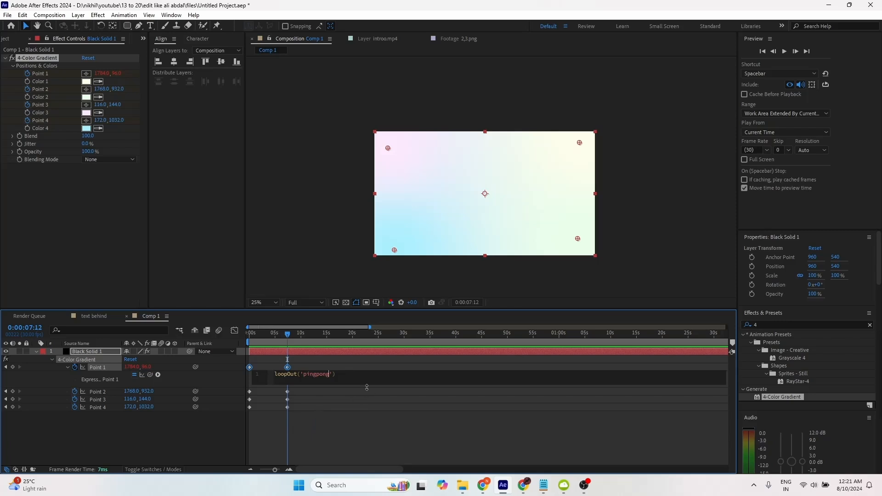
- Copy the Point 1 loop expression and paste it as the expression of Points 2, 3 and 4
drag(370, 374, 276, 375)
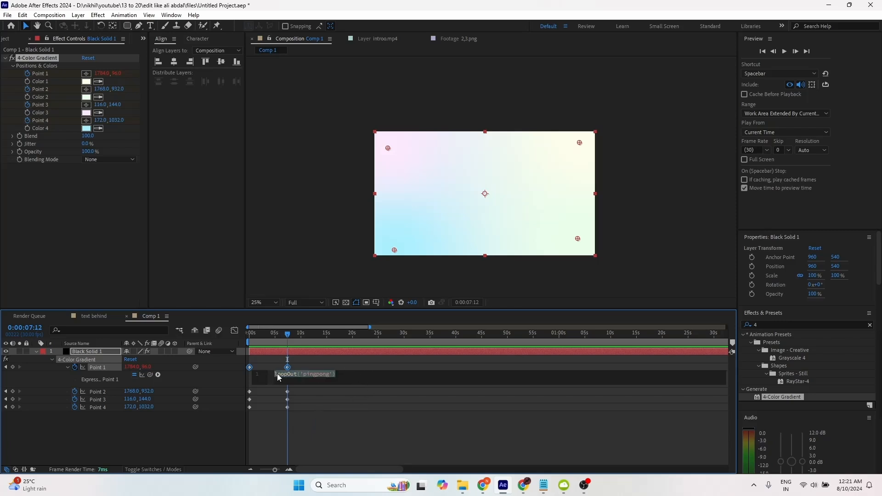
right_click(277, 375)
click(300, 415)
alt+click(74, 392)
key(ctrl+v)
click(108, 434)
alt+click(75, 415)
key(ctrl+v)
click(103, 454)
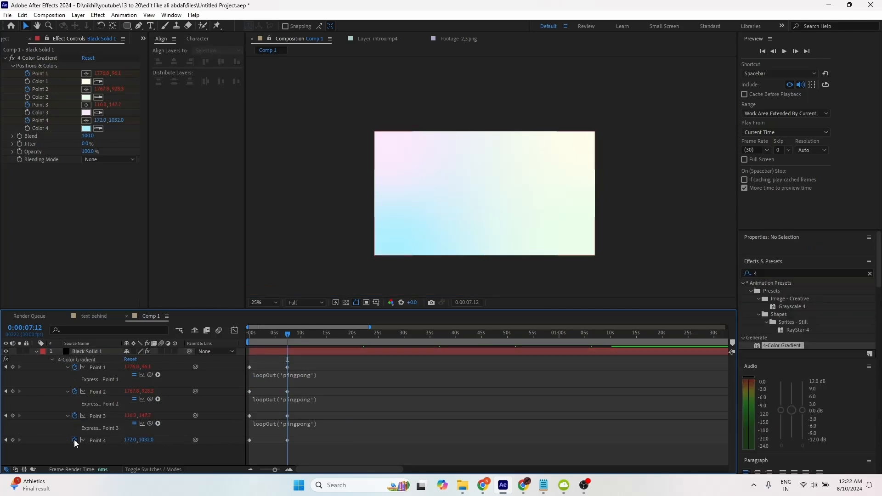
alt+click(74, 440)
key(ctrl+v)
- Collapse the solid's properties and move the playhead to 0:00:01:28
click(36, 352)
click(35, 352)
click(36, 353)
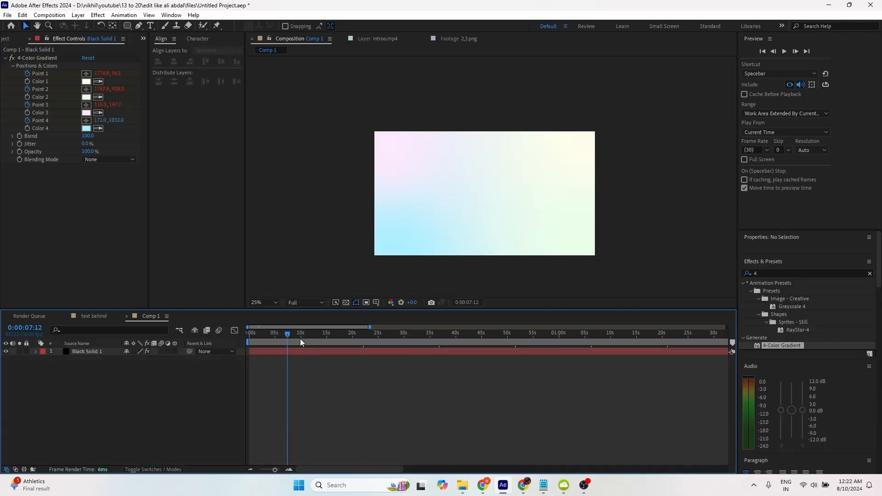
drag(289, 336, 262, 338)
click(375, 351)
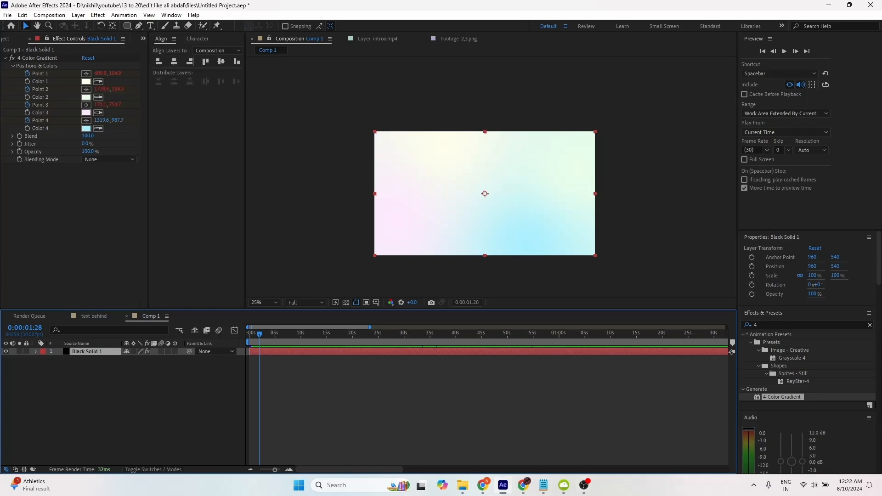
- Bring animate.png from File Explorer into Comp 1 and center it horizontally and vertically in the composition
key(super+e)
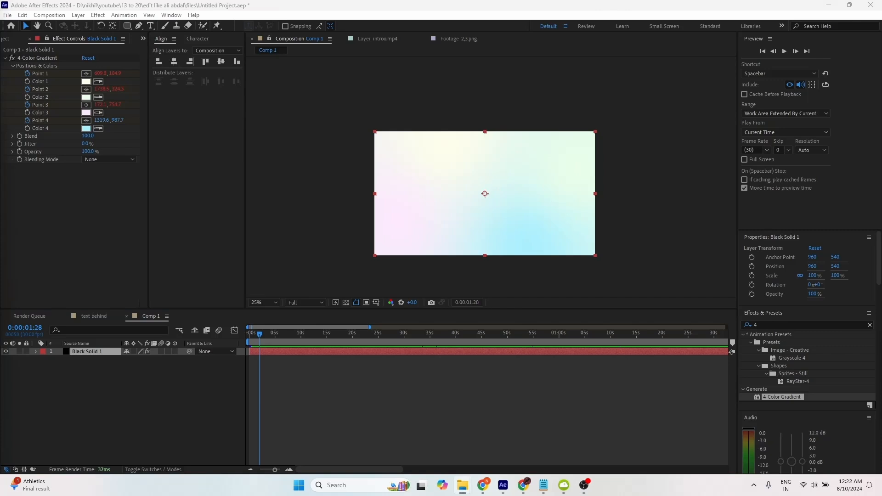
drag(209, 248, 508, 204)
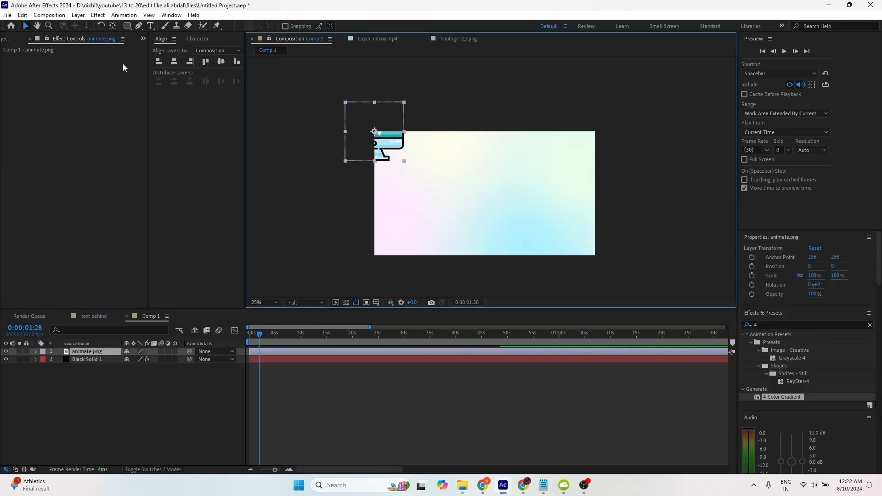
click(174, 61)
click(221, 61)
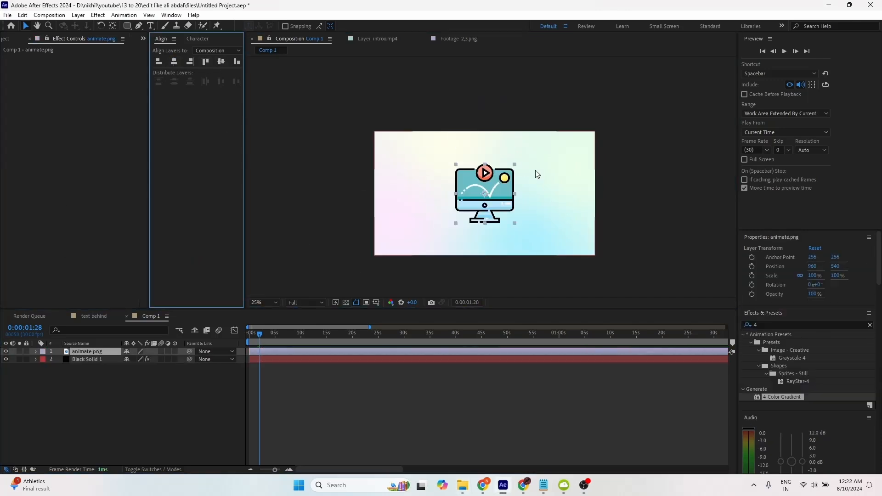
- Scale the animate.png icon down to 46%
scroll(537, 174, up, 2)
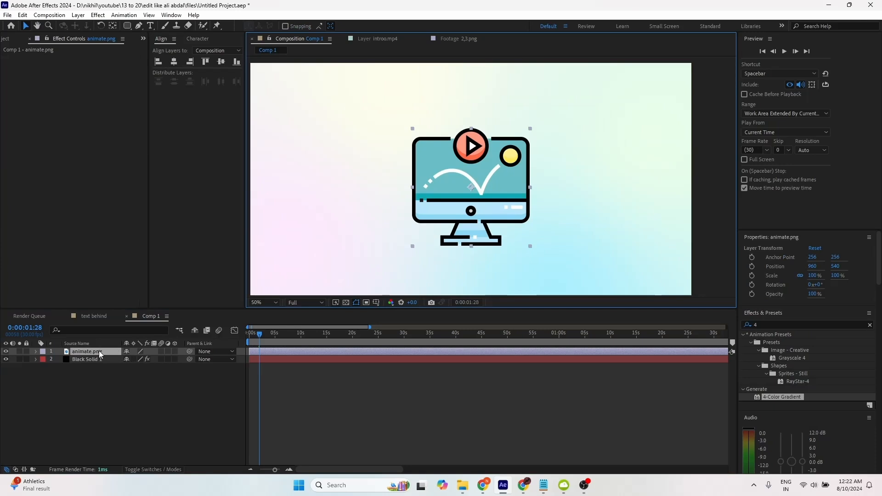
key(s)
drag(137, 360, 110, 360)
click(128, 392)
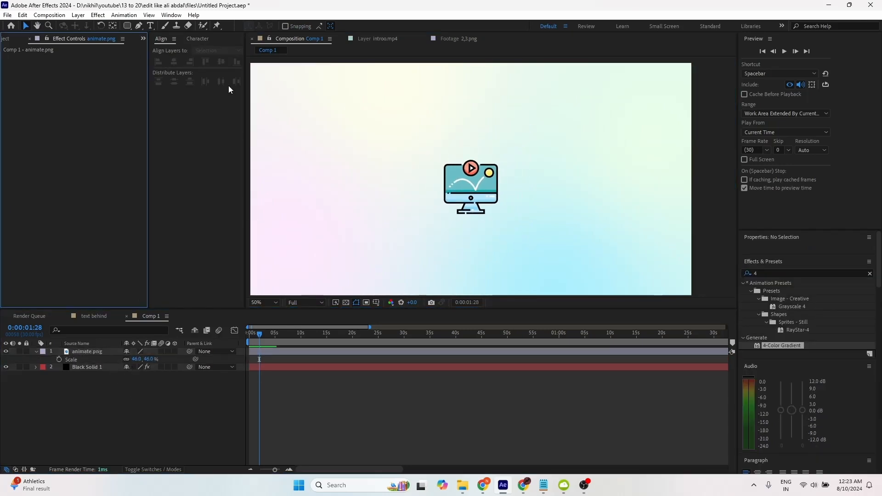
- Draw a white rounded rectangle of about 360 by 302 px around the monitor icon on a new shape layer
click(128, 25)
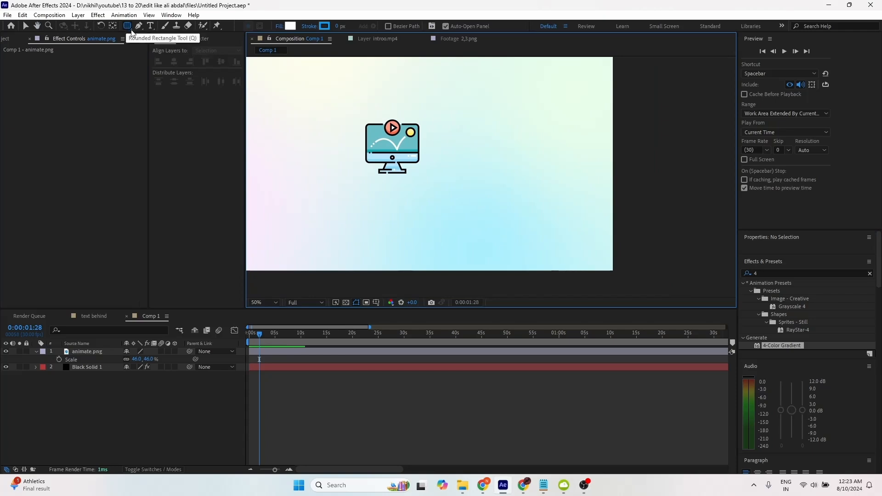
key(q)
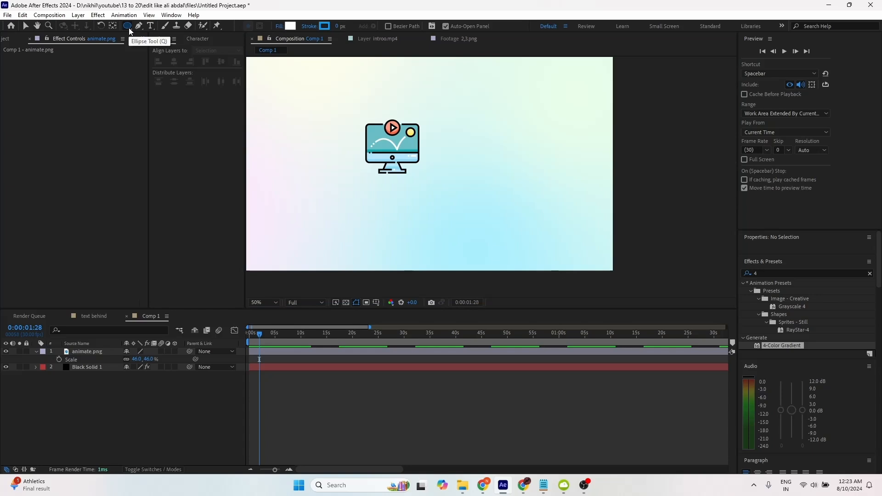
key(q)
key(q)
key(q)
key(q)
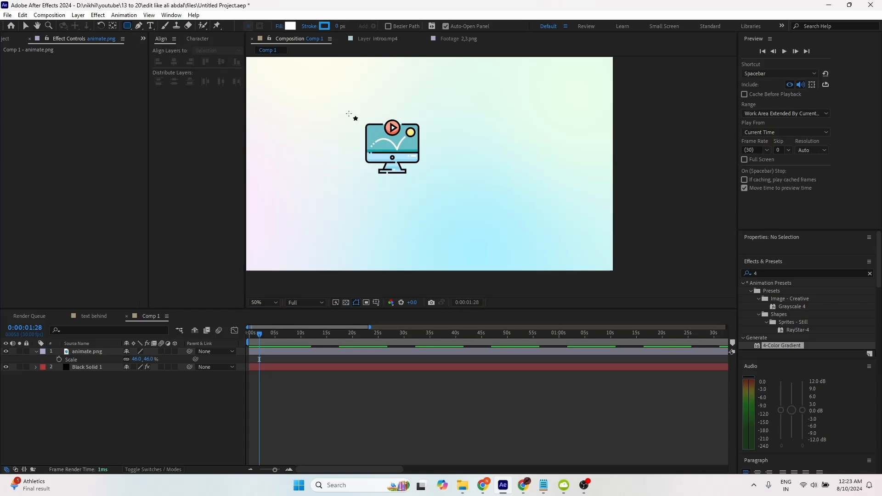
click(349, 114)
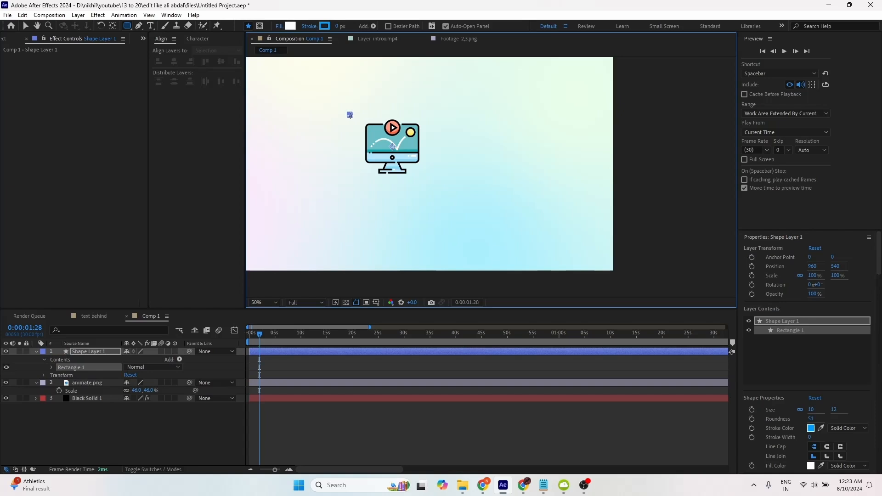
drag(350, 115, 431, 183)
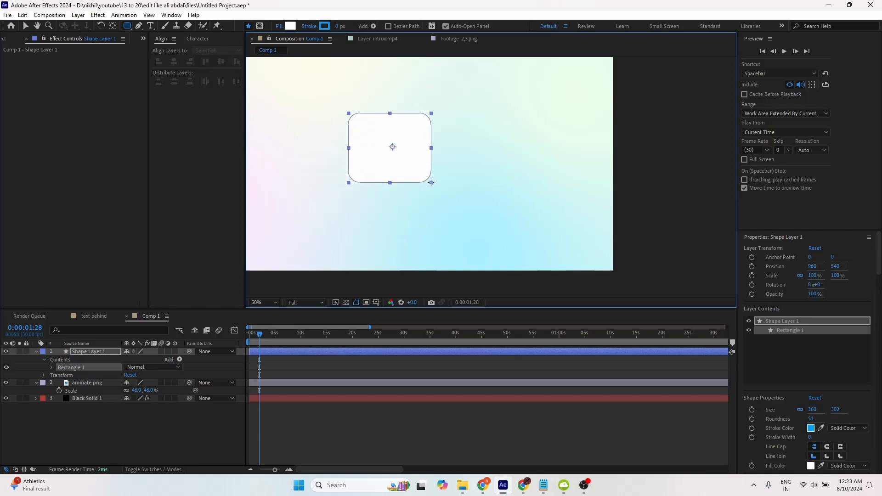
- Adjust the white rectangle's corner roundness to 61
key(Up)
key(Up)
key(Up)
key(Up)
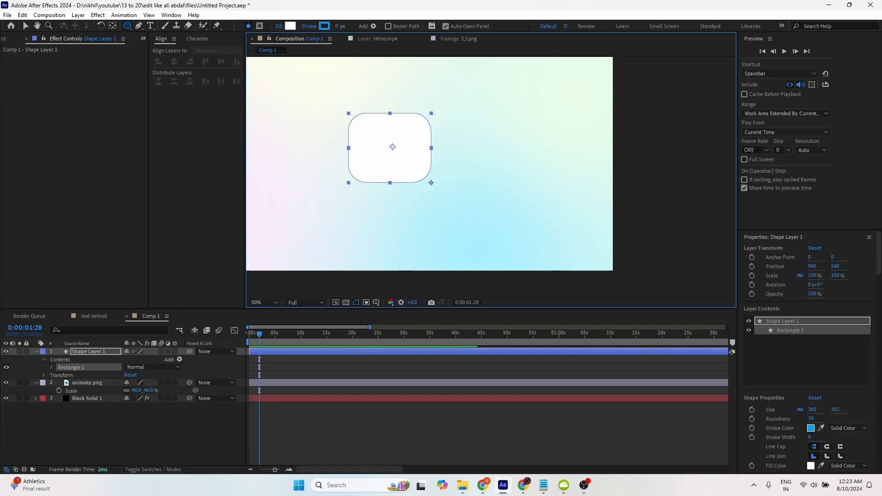
key(Up)
key(Down)
key(Down)
key(Down)
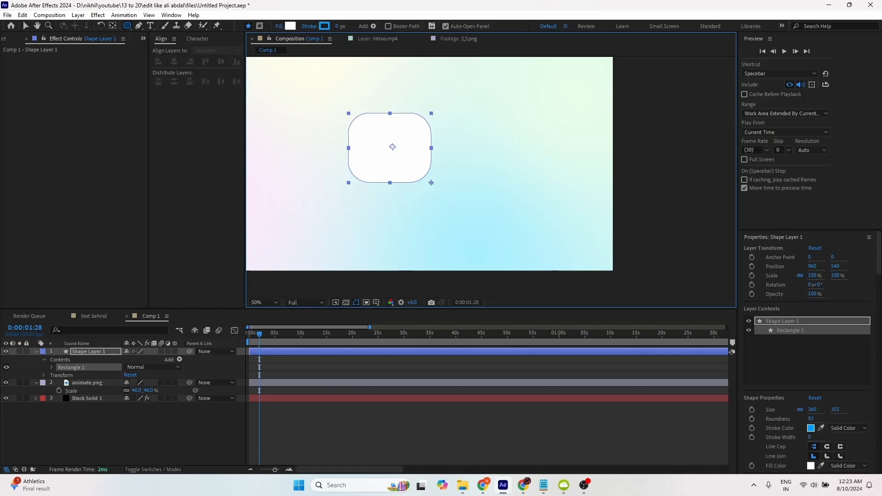
key(Down)
key(Down)
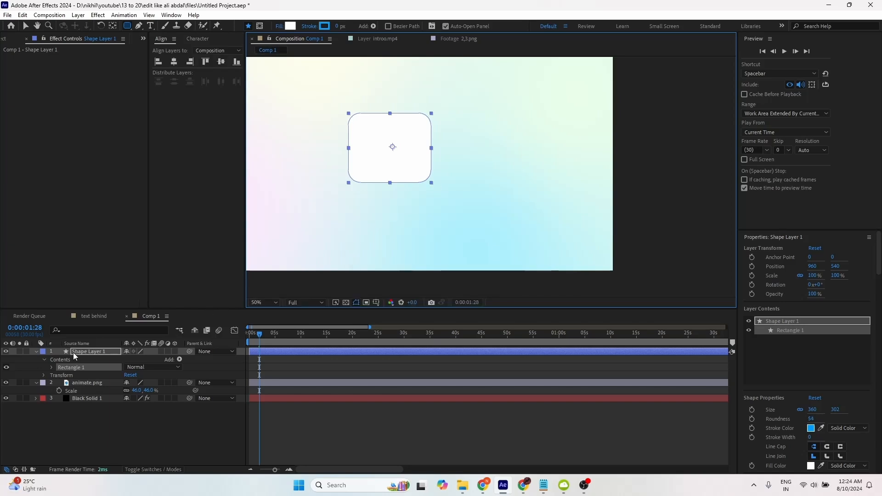
click(52, 368)
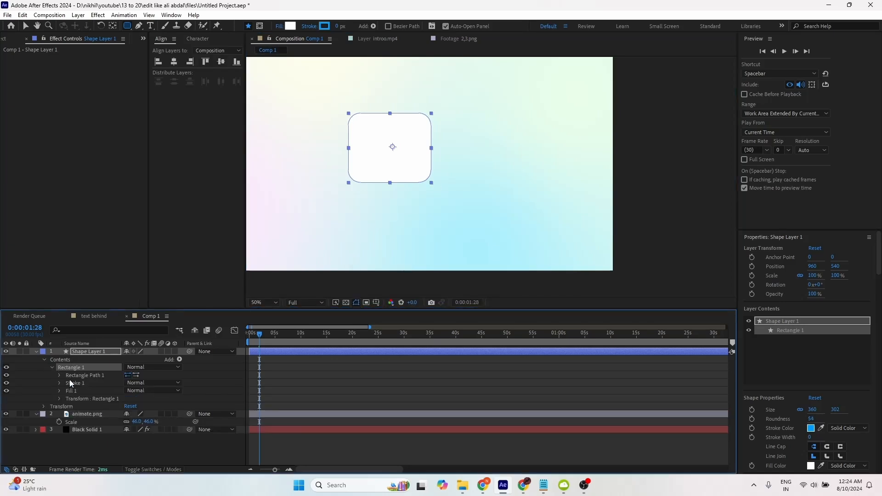
click(59, 376)
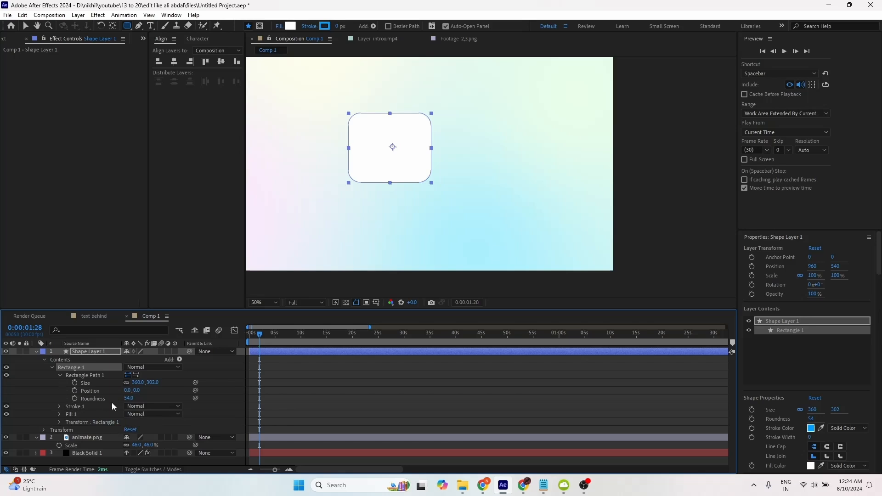
drag(128, 399, 119, 400)
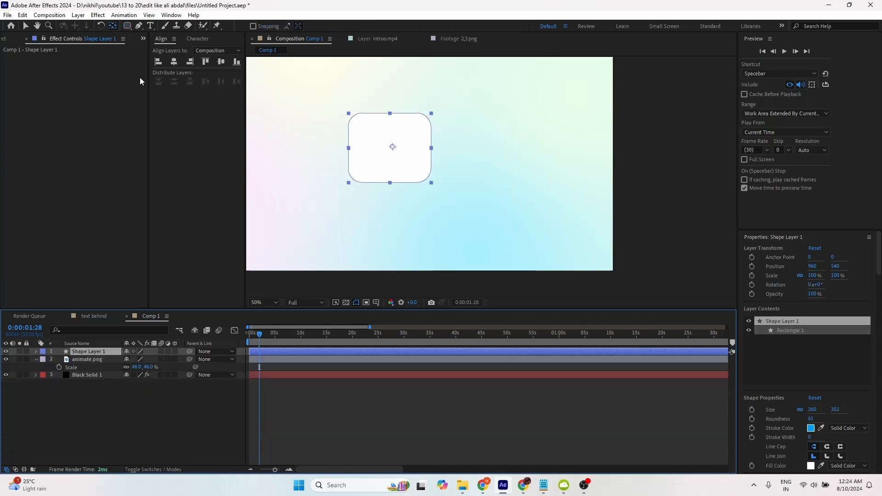
- Move the rectangle's anchor point to its center and place the shape layer directly beneath animate.png
drag(393, 147, 390, 148)
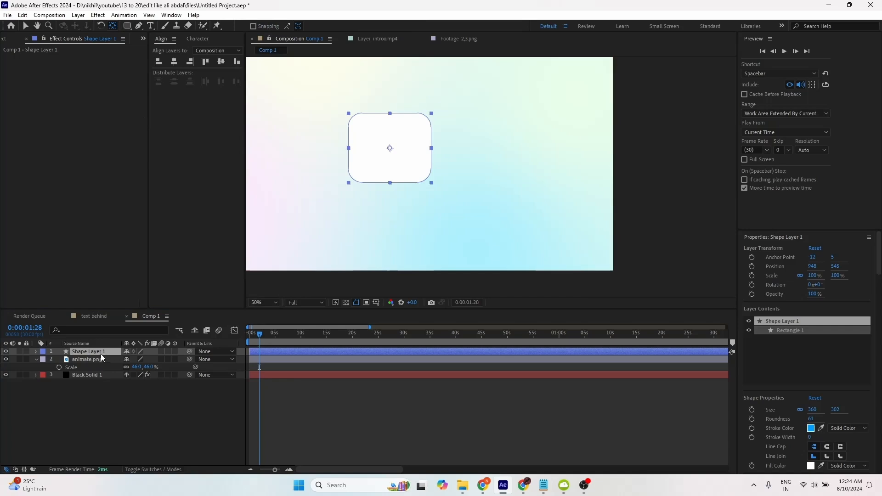
drag(98, 359, 99, 368)
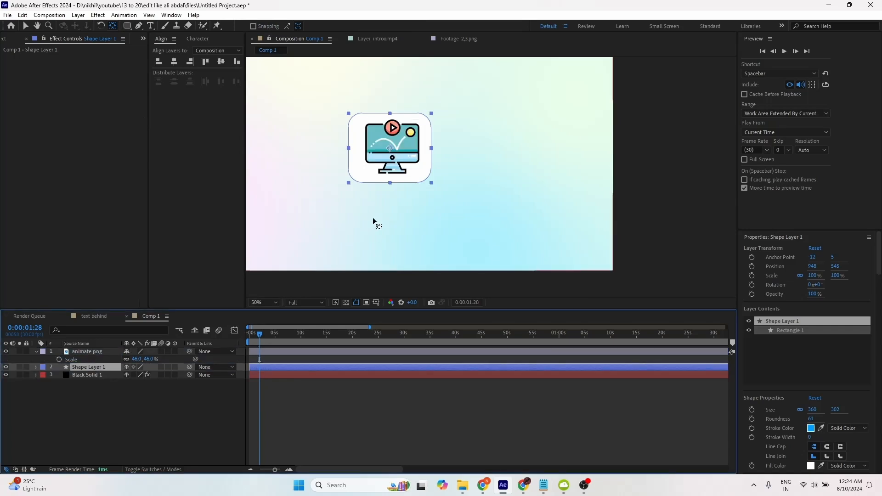
- Reposition the monitor icon to about 943, 540 so it sits centered on the white rectangle
drag(424, 178, 455, 161)
scroll(450, 178, up, 1)
drag(393, 119, 432, 154)
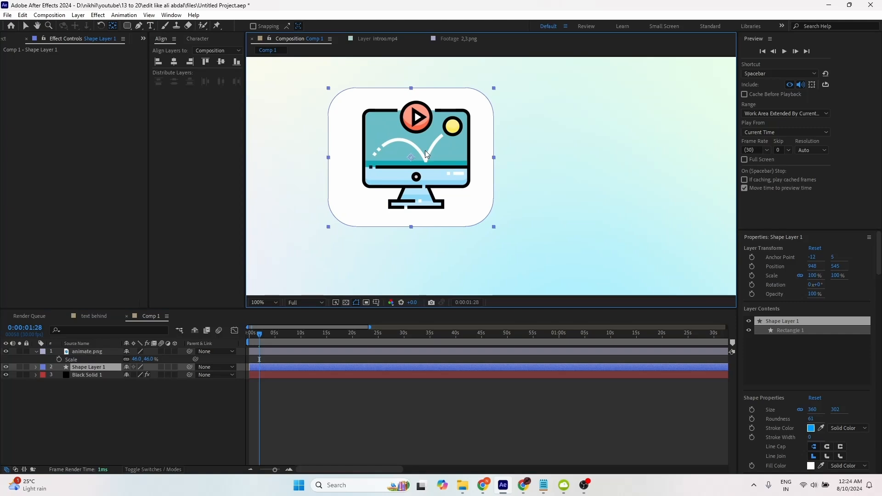
key(v)
click(100, 352)
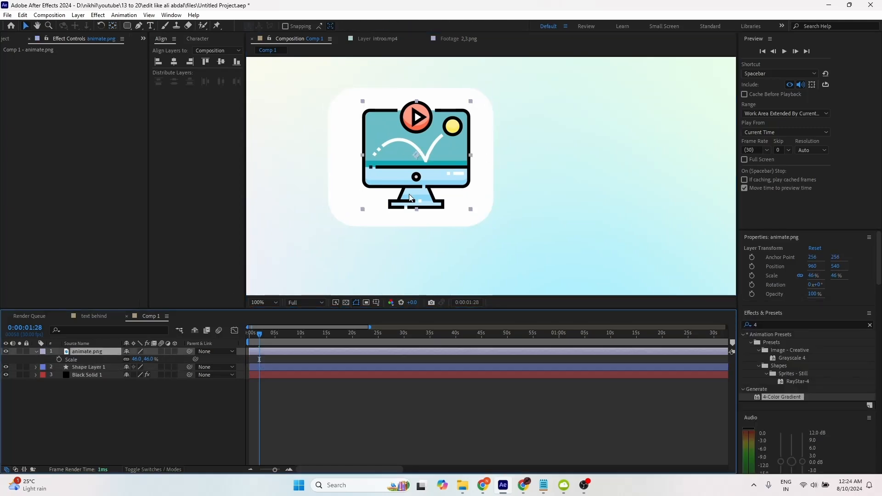
drag(412, 172, 404, 171)
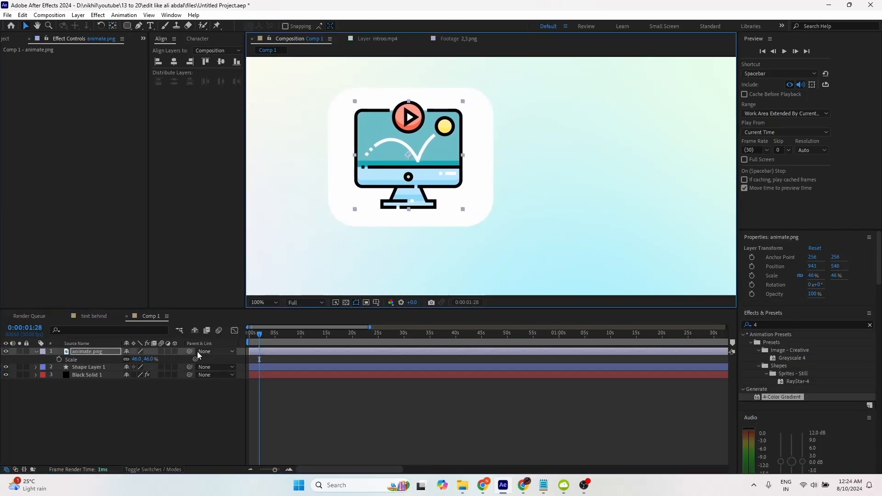
- Apply a Drop Shadow effect to the white rectangle's shape layer with distance 0 and softness about 103
click(94, 367)
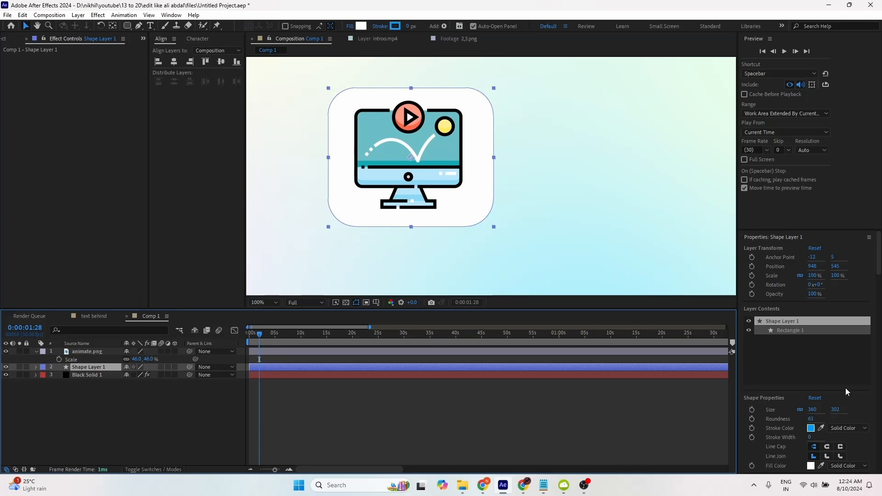
key(ctrl+5)
text(drop shado)
drag(786, 447, 331, 368)
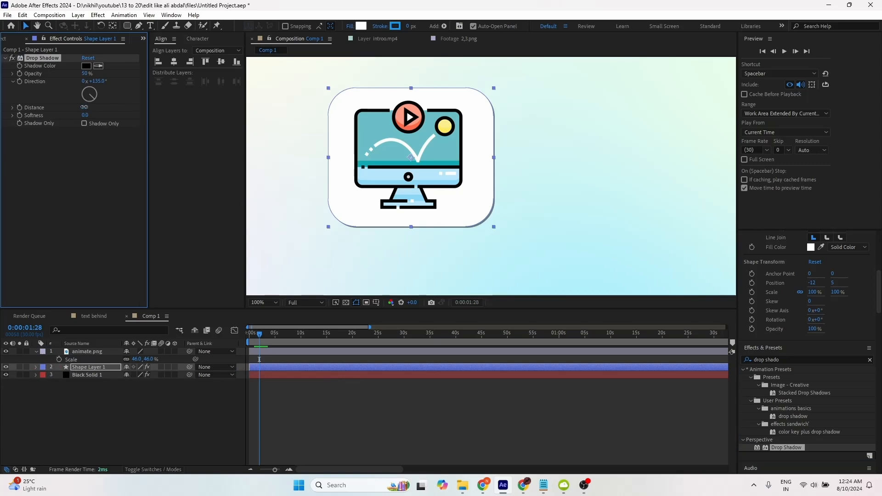
drag(86, 115, 129, 115)
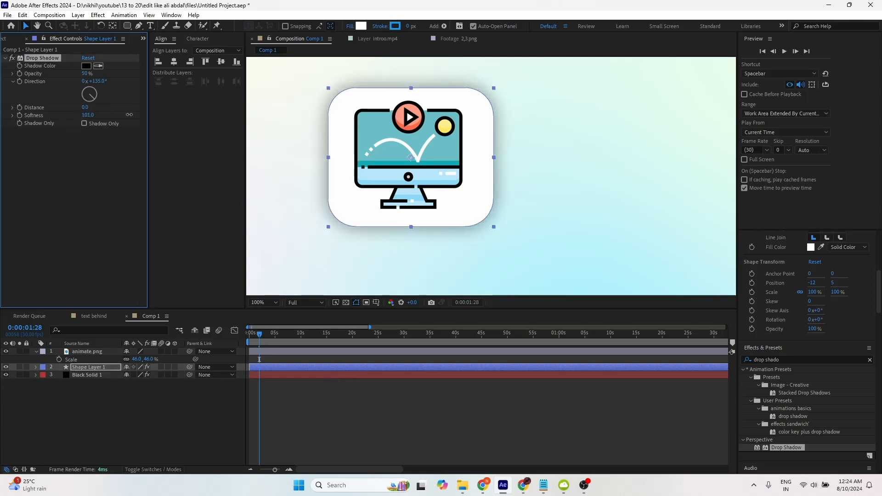
- Parent the animate.png layer to Shape Layer 1 so the icon follows the white card
click(137, 418)
click(91, 353)
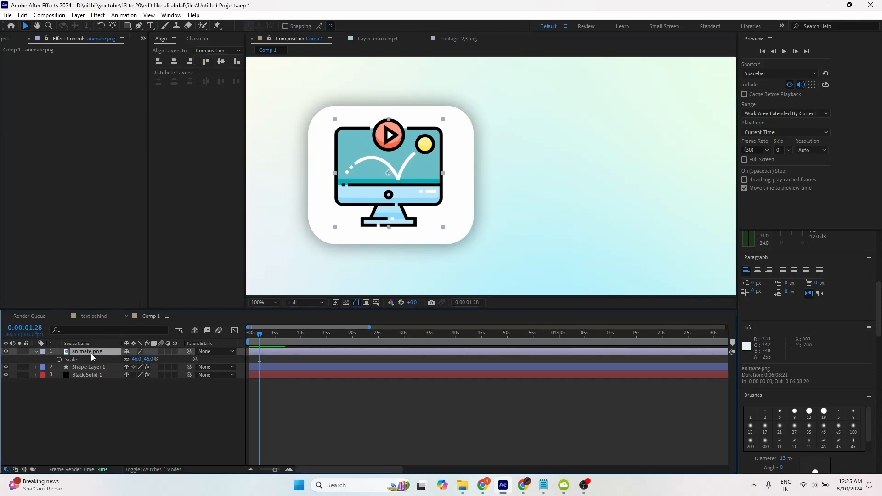
mouse_move(189, 351)
mouse_down()
mouse_move(93, 367)
mouse_move(191, 354)
mouse_move(117, 352)
mouse_move(82, 366)
mouse_up()
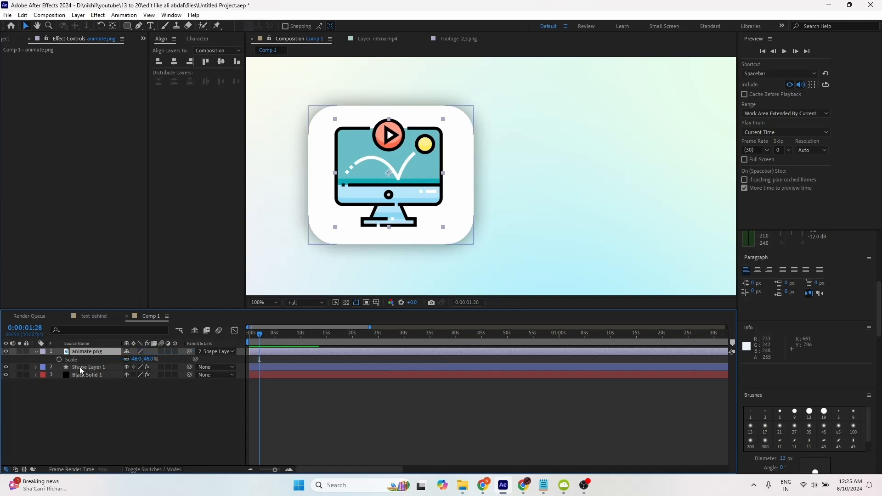
- Try moving the white card to test the parenting and undo the move
click(432, 230)
drag(431, 227, 431, 221)
key(ctrl+z)
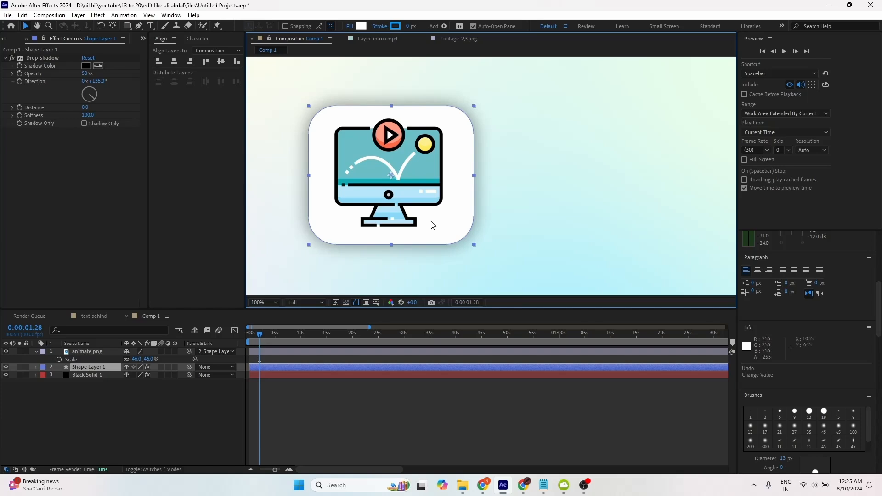
- Add the expression wiggle(.4,20) to Shape Layer 1's Position, check the motion along the timeline, and collapse both card layers
click(36, 368)
key(p)
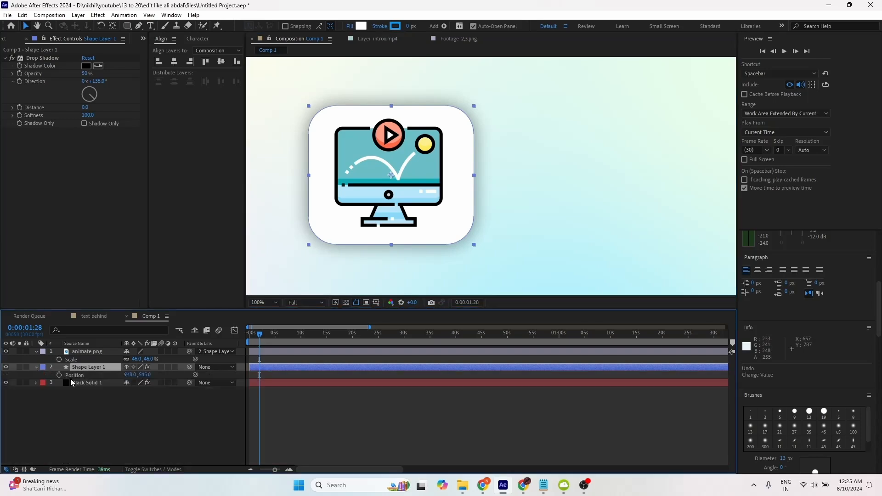
alt+click(59, 375)
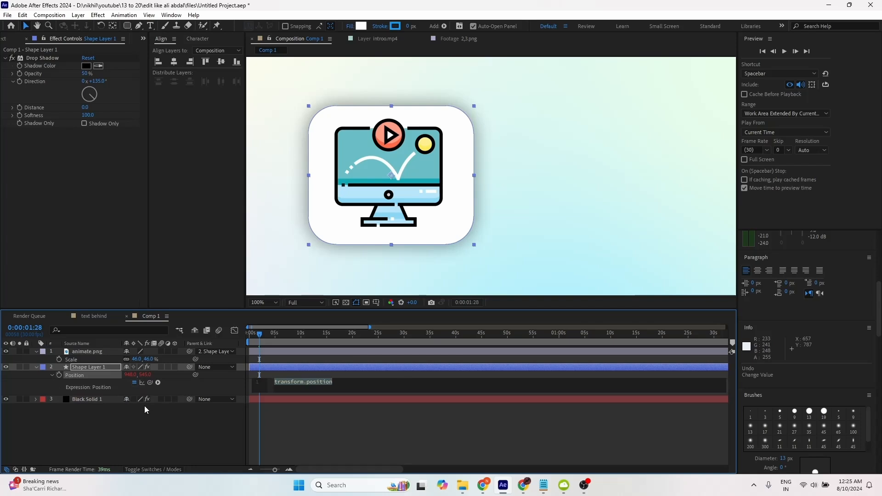
text(wig)
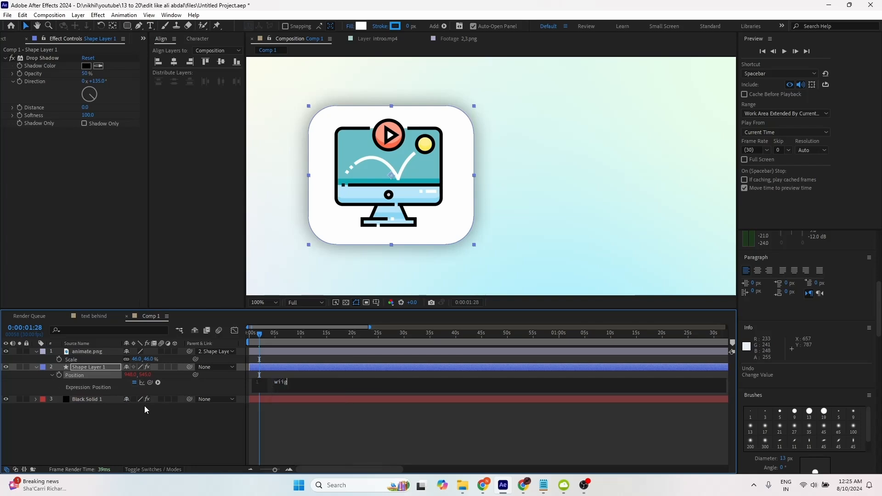
text(g)
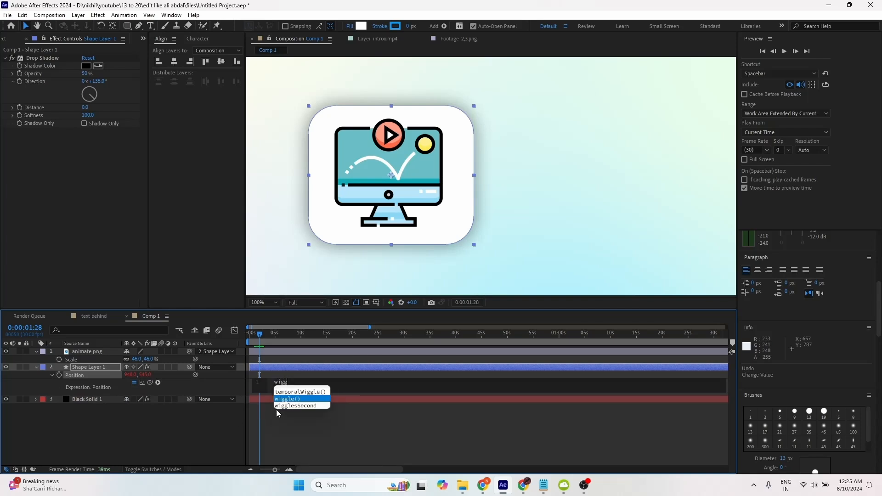
click(282, 399)
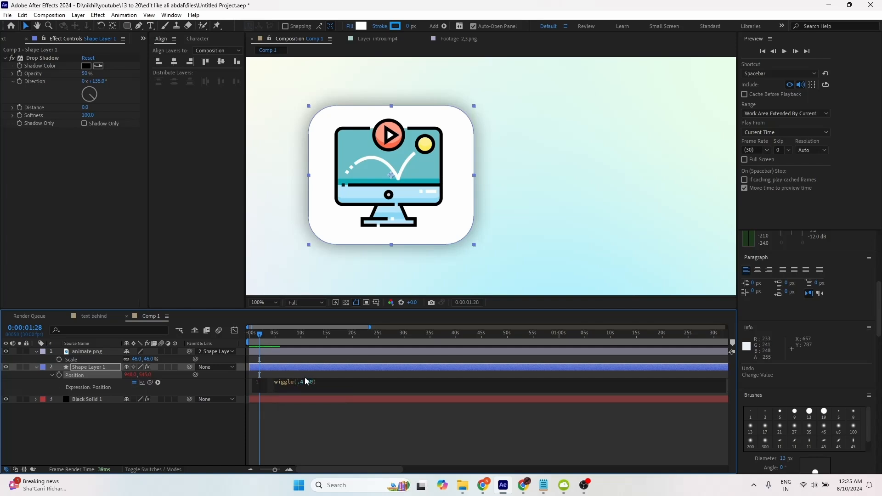
click(305, 358)
drag(261, 335, 275, 336)
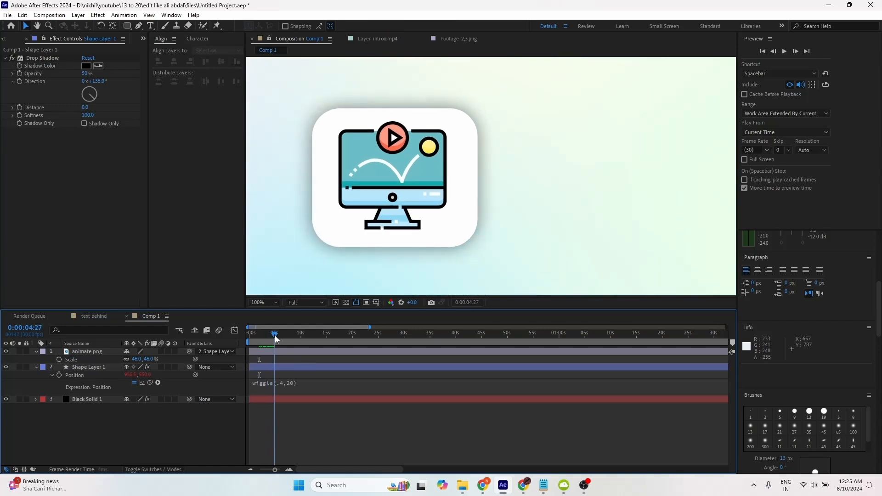
scroll(409, 208, down, 2)
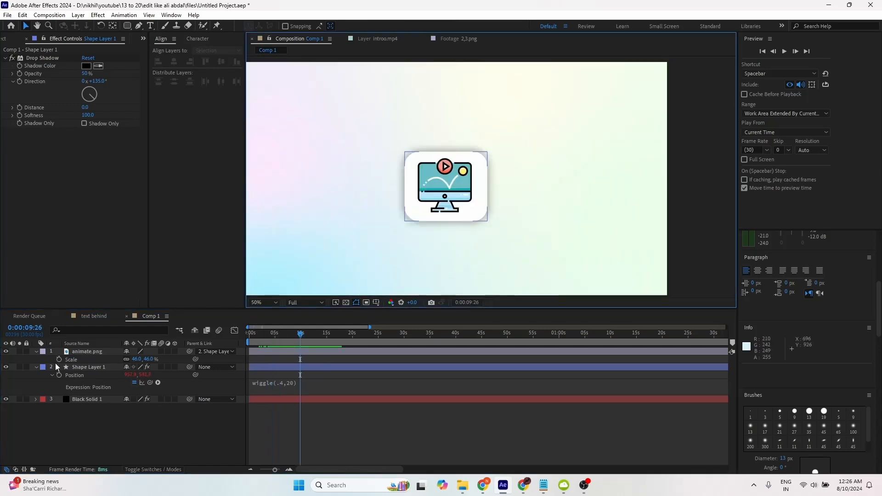
click(36, 367)
click(36, 352)
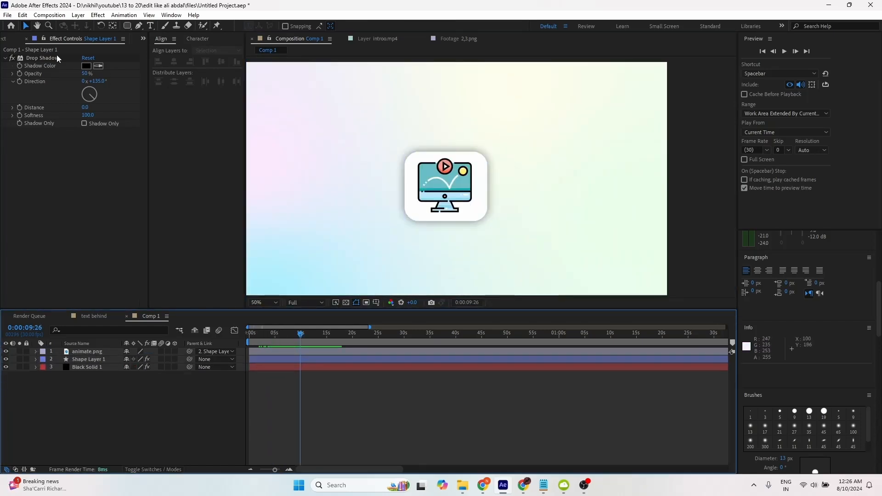
- Move the icon card to the left part of Comp 1, at about 384, 555, and compare it with the 2,3.png reference
click(16, 39)
click(92, 352)
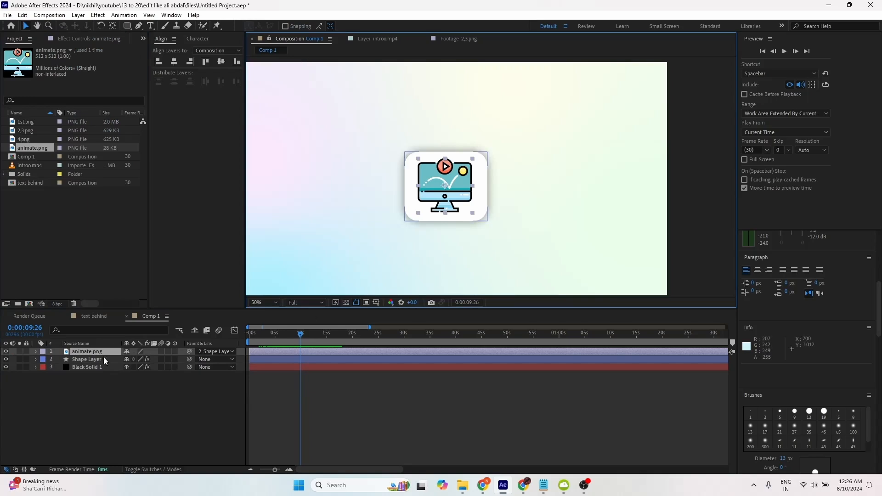
click(92, 360)
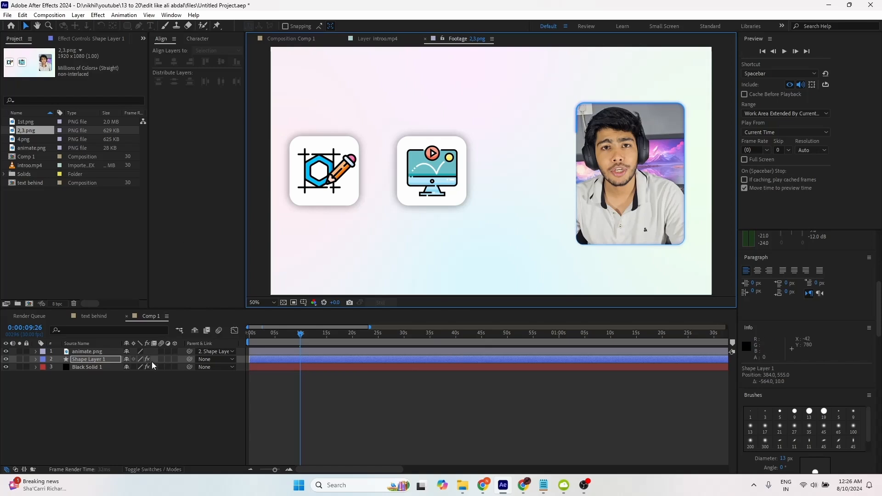
click(294, 39)
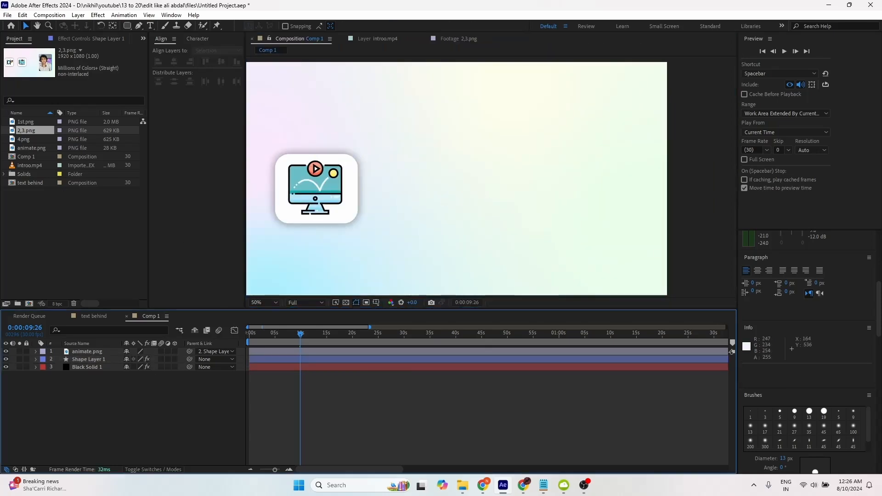
- Add introo.mp4 as the top layer of Comp 1, scale it to 51%, and position it at about 1456, 540
drag(23, 164, 93, 352)
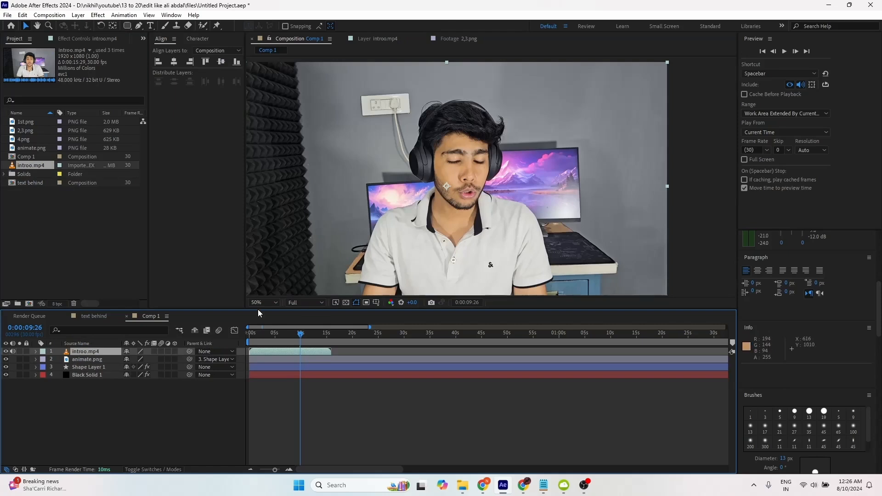
key(s)
drag(138, 360, 116, 360)
drag(509, 153, 471, 139)
drag(425, 174, 505, 189)
- Draw a white rounded rectangle about 438 × 512 over the speaker as a new shape layer above introo.mp4
scroll(505, 189, up, 1)
scroll(509, 214, down, 2)
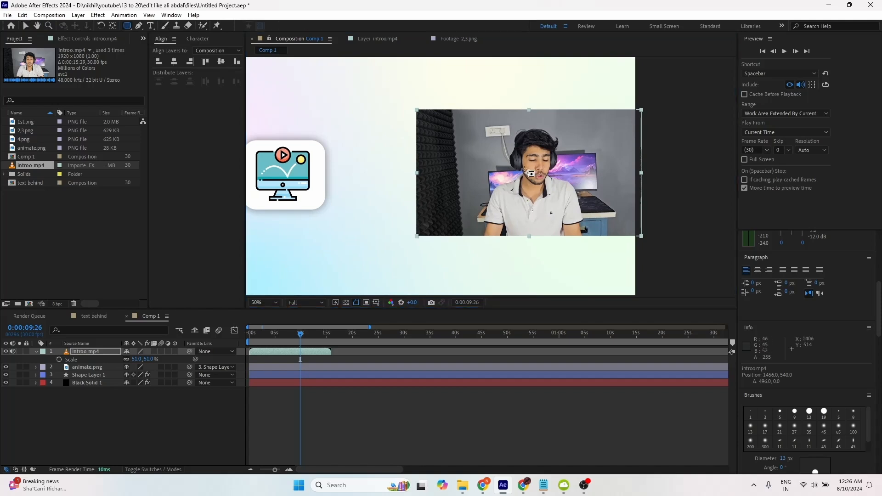
drag(557, 177, 548, 161)
click(120, 407)
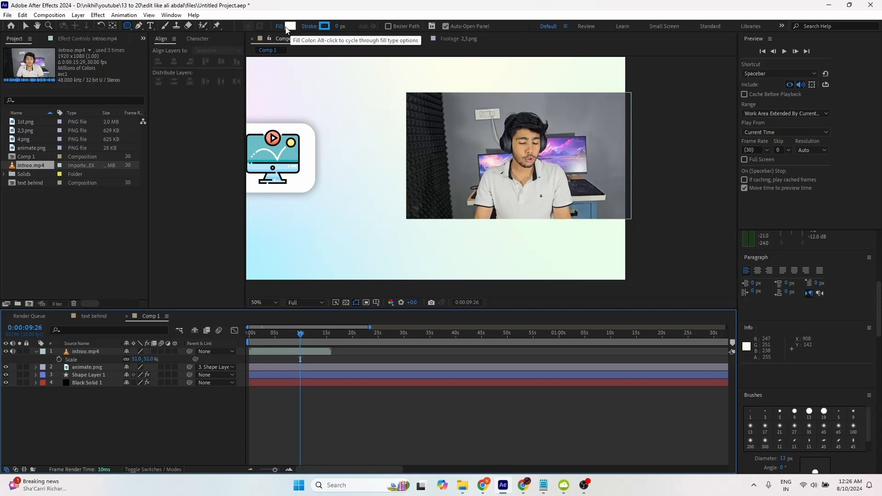
key(h)
drag(533, 140, 465, 145)
drag(411, 117, 504, 226)
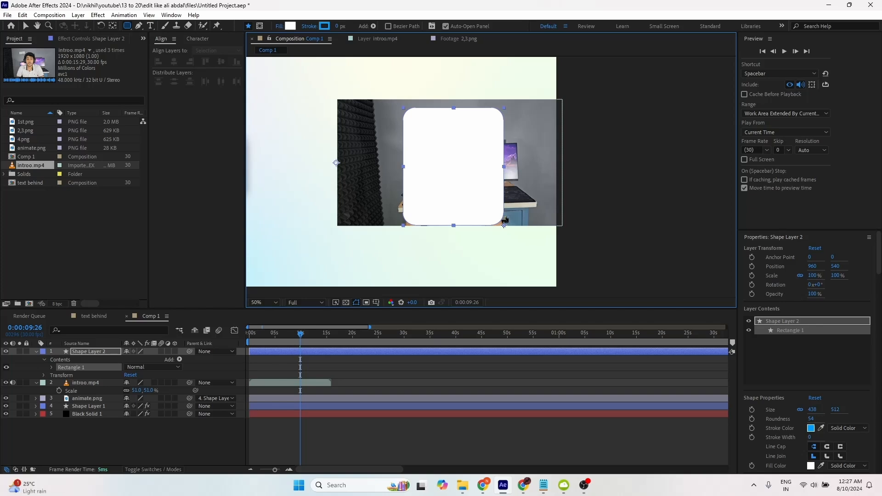
click(36, 351)
- Select introo.mp4 and show the blending mode and track matte options for the layers
click(101, 361)
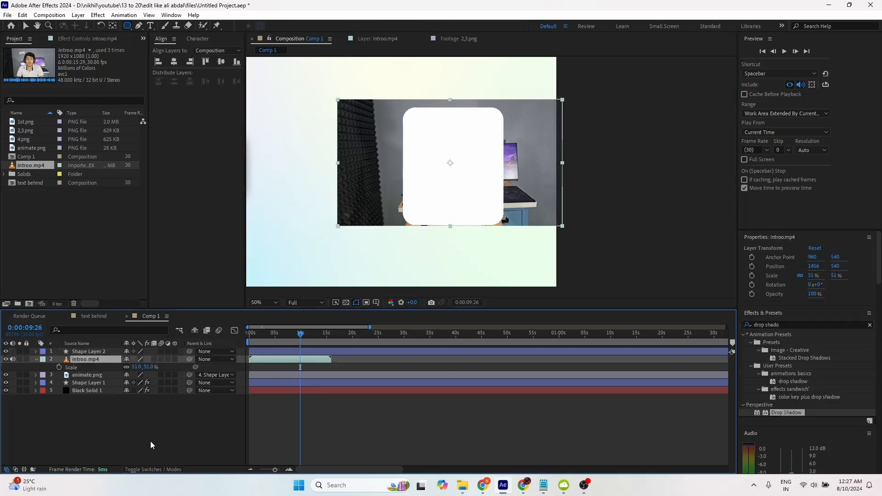
click(146, 469)
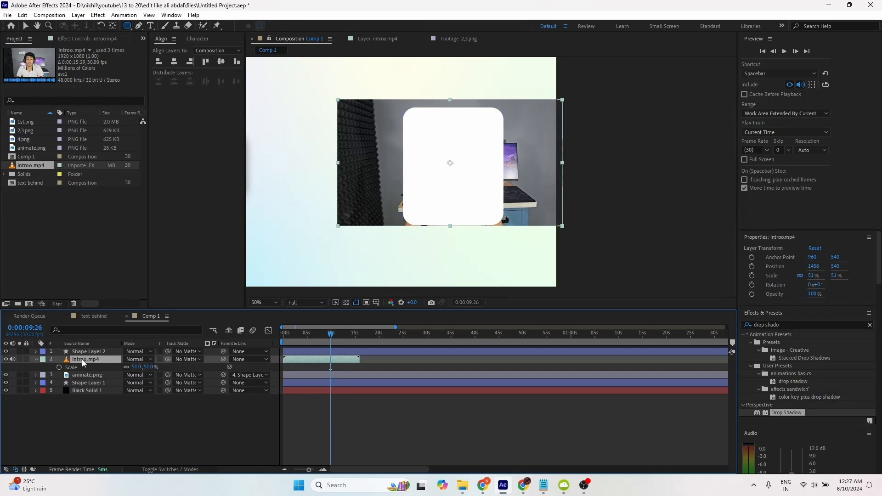
- Try Shape Layer 2 as the track matte for introo.mp4 and undo the assignment
click(183, 361)
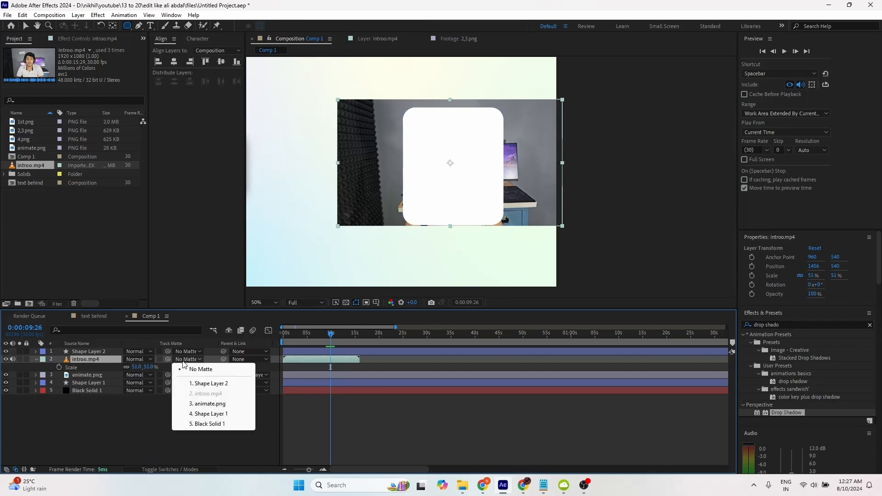
click(209, 383)
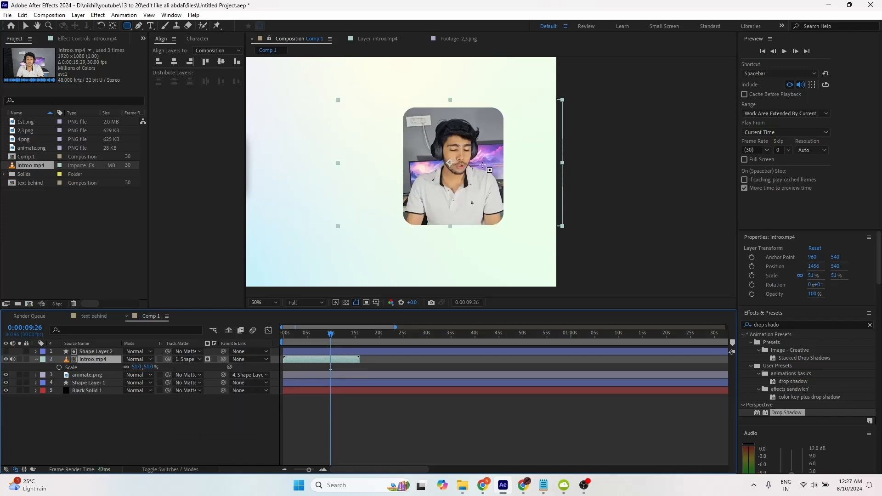
key(ctrl+z)
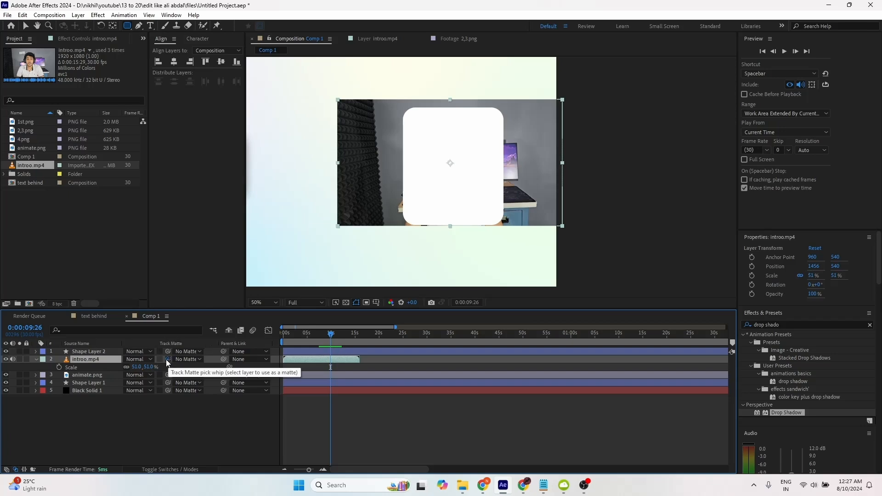
- Mask introo.mp4 to the rounded rectangle by making Shape Layer 2 its track matte
drag(109, 359, 78, 351)
scroll(424, 168, up, 1)
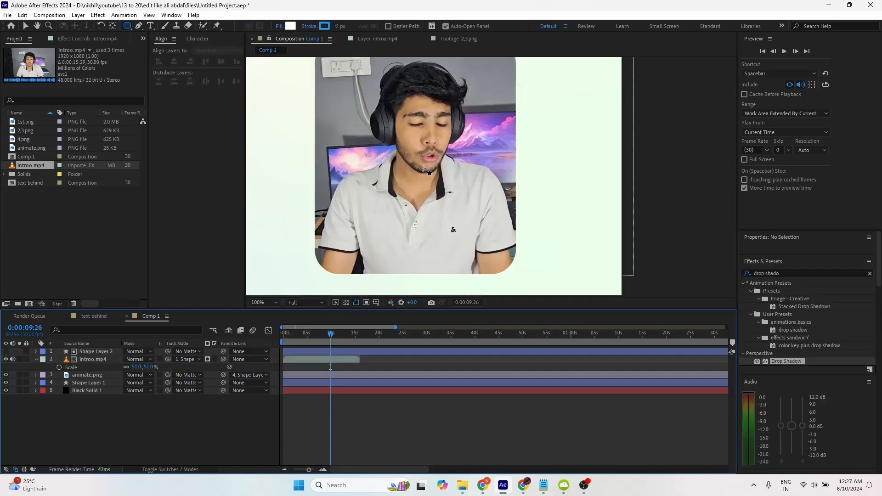
drag(424, 168, 436, 212)
- Duplicate Shape Layer 2 and make the duplicate visible
click(95, 351)
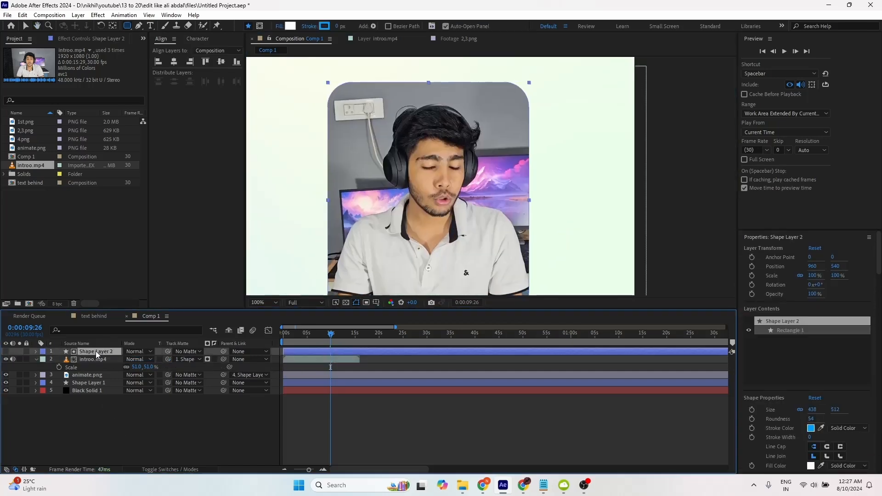
key(ctrl+d)
click(5, 352)
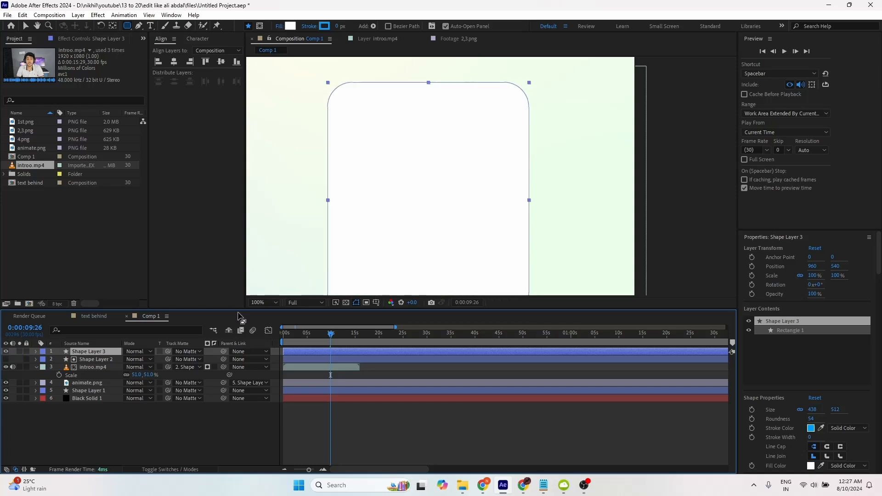
- Set the duplicated rectangle's fill to None and its blue stroke to 6 px
click(279, 26)
click(394, 216)
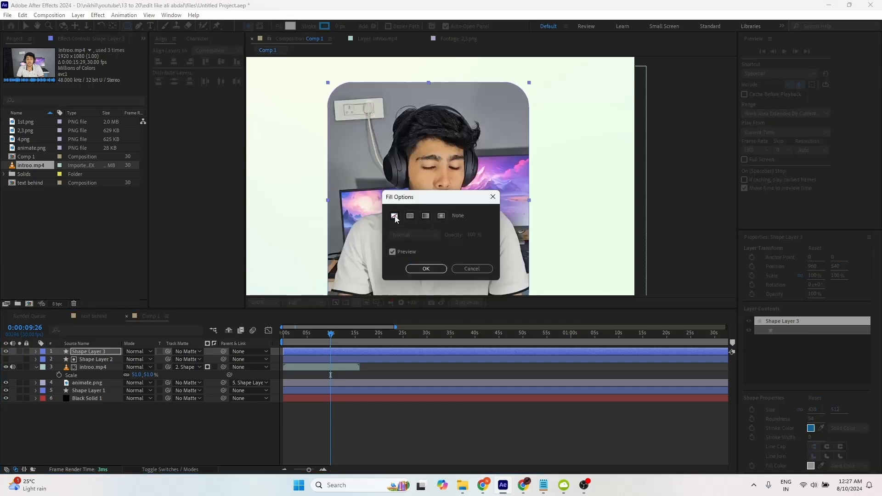
click(425, 269)
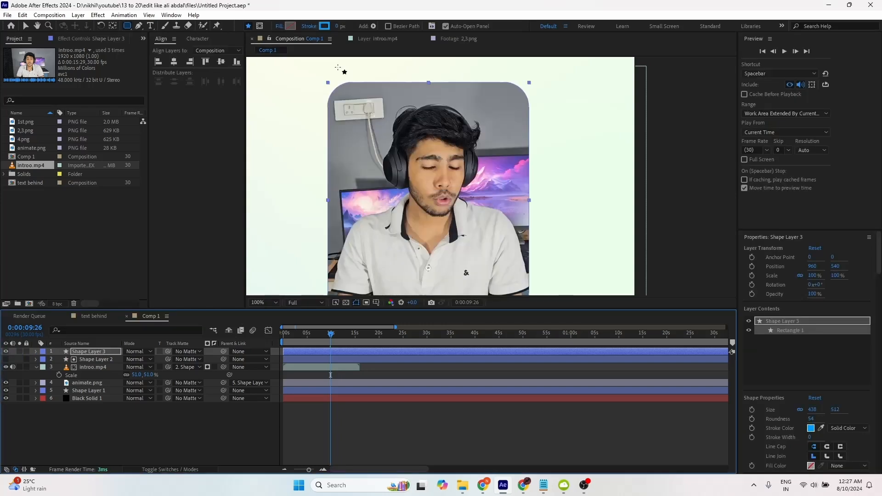
click(339, 26)
text(7)
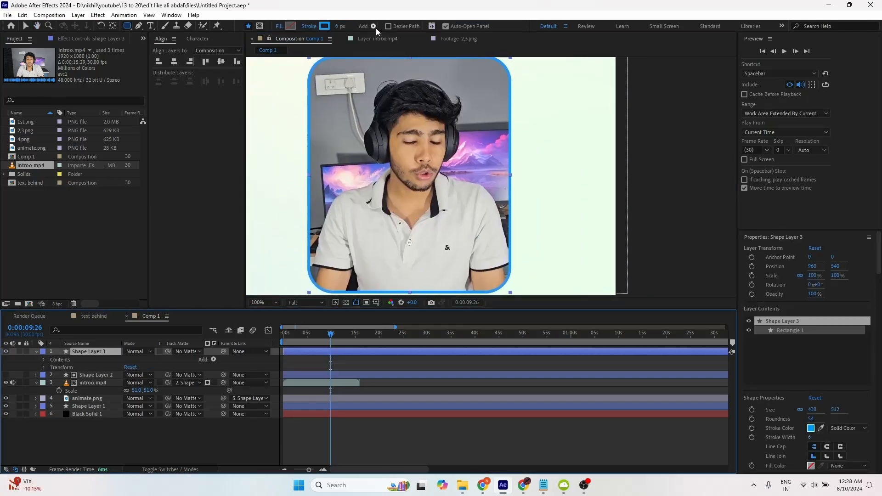
- Add Trim Paths to the outline on Shape Layer 3 and set its End to 90%
click(374, 27)
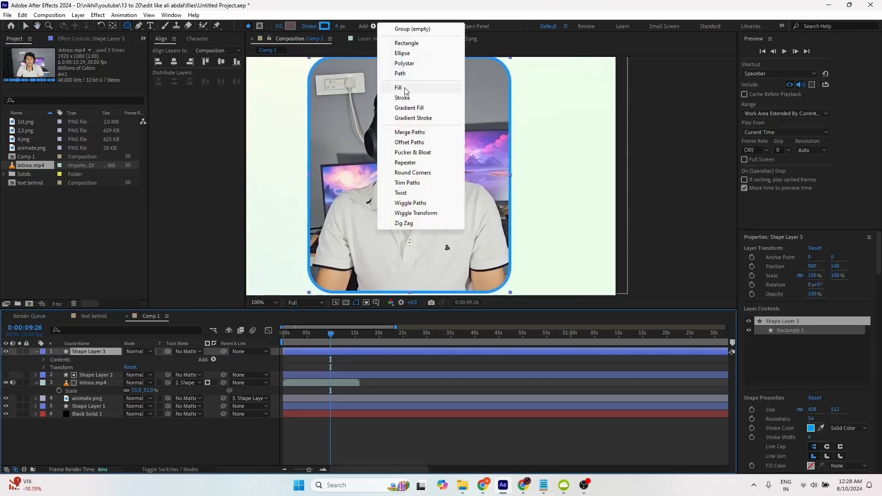
click(418, 183)
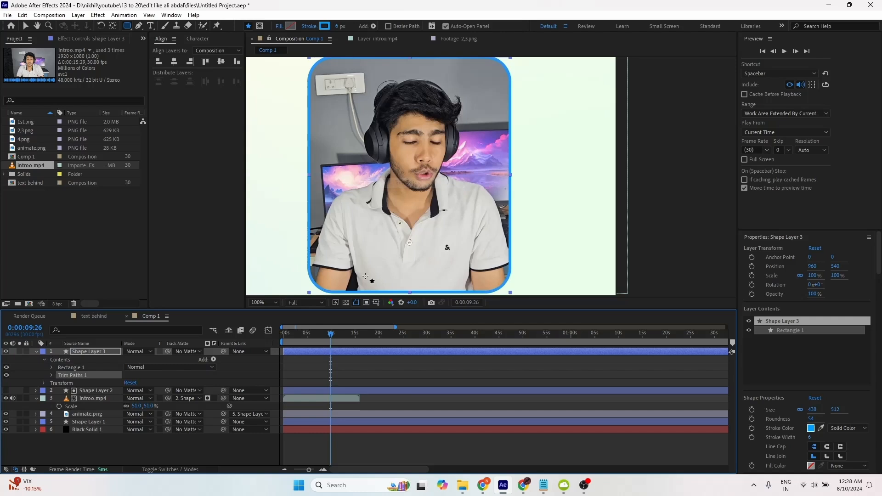
click(51, 375)
drag(130, 390, 129, 391)
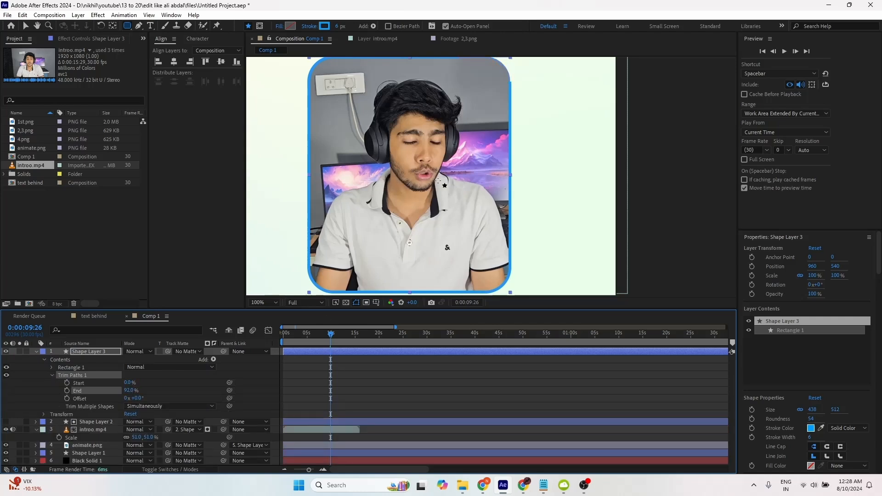
drag(446, 173, 457, 213)
click(130, 391)
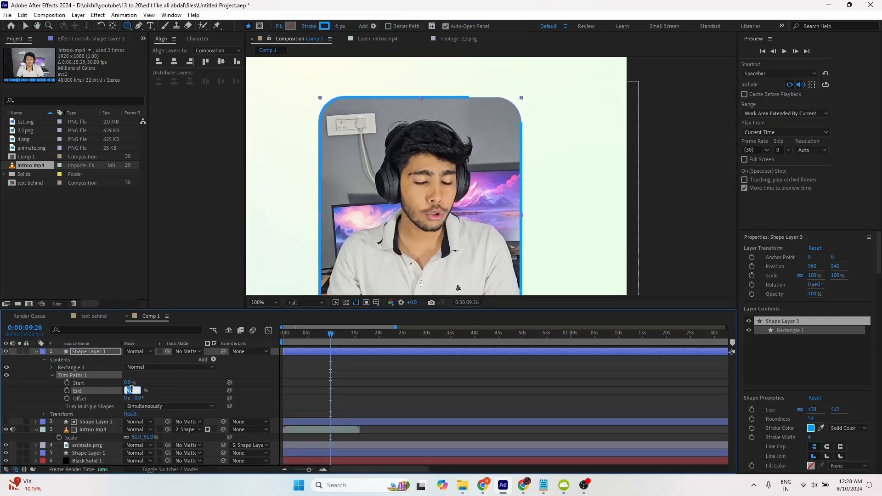
text(90)
click(161, 379)
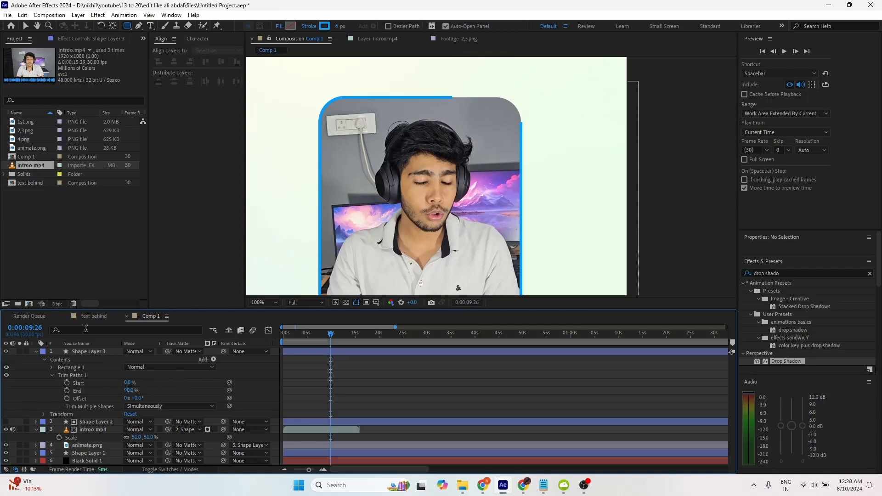
- Set the line cap of Shape Layer 3's stroke to Round Cap
click(85, 328)
text(cap)
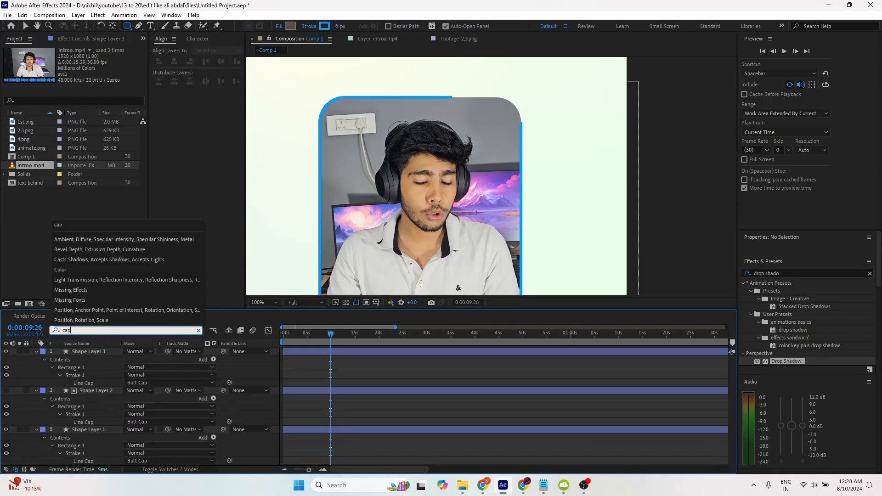
click(87, 353)
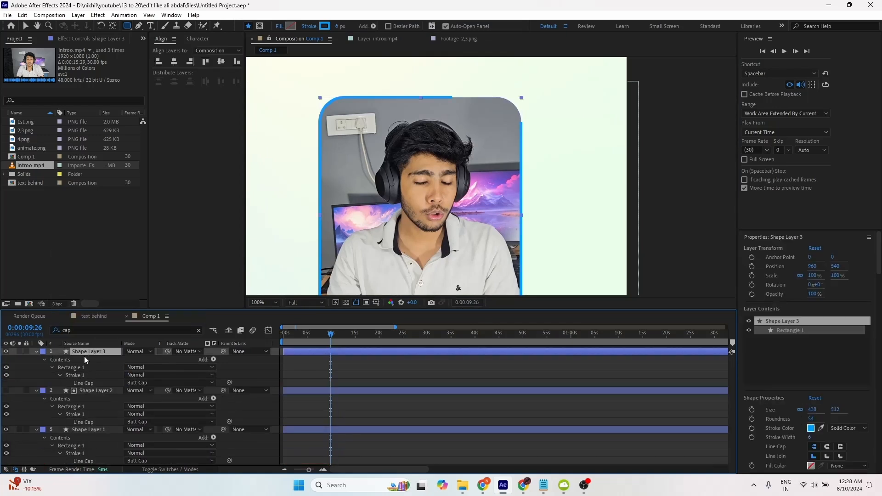
click(136, 385)
click(140, 402)
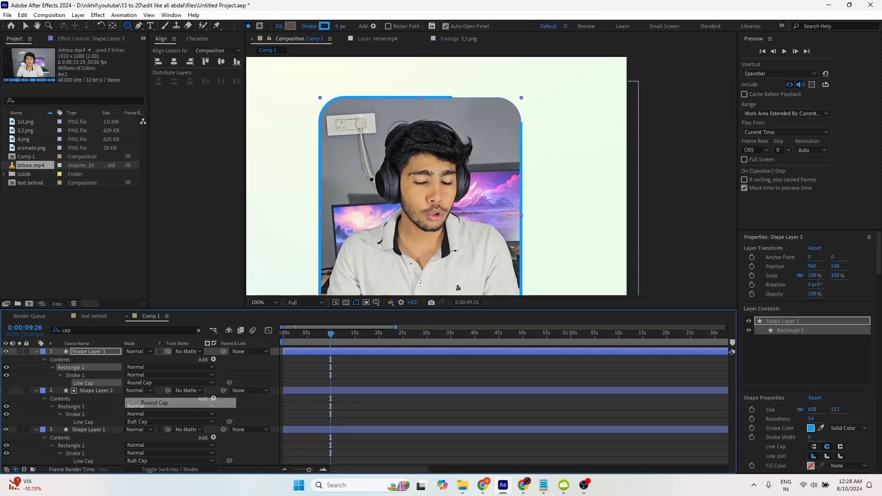
scroll(426, 131, up, 2)
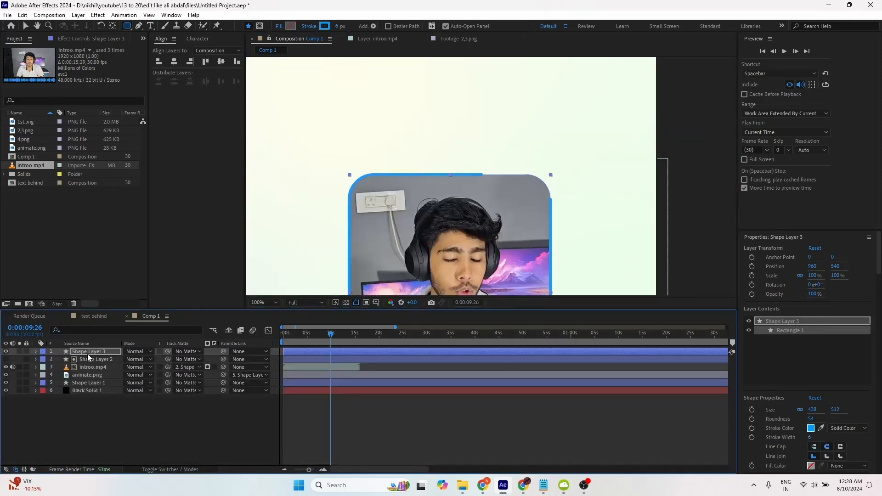
- Set the Taper End Length of Shape Layer 3's stroke to 100%
click(88, 353)
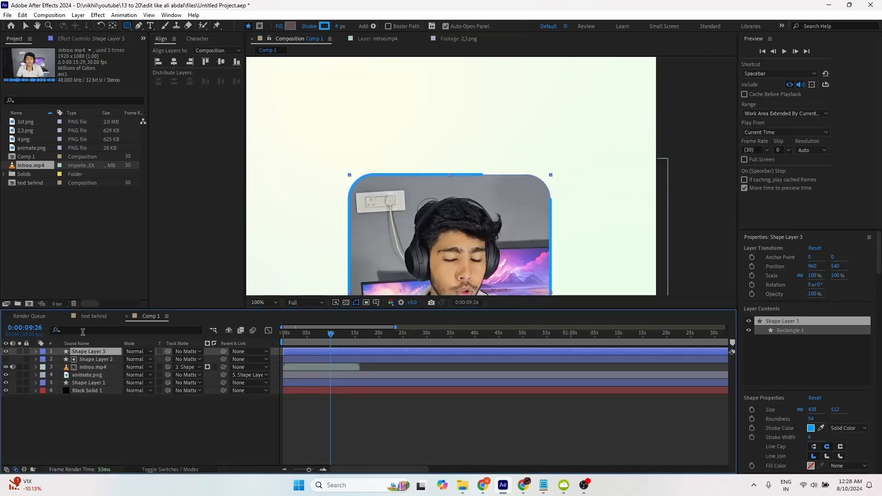
click(80, 331)
text(taper)
key(Return)
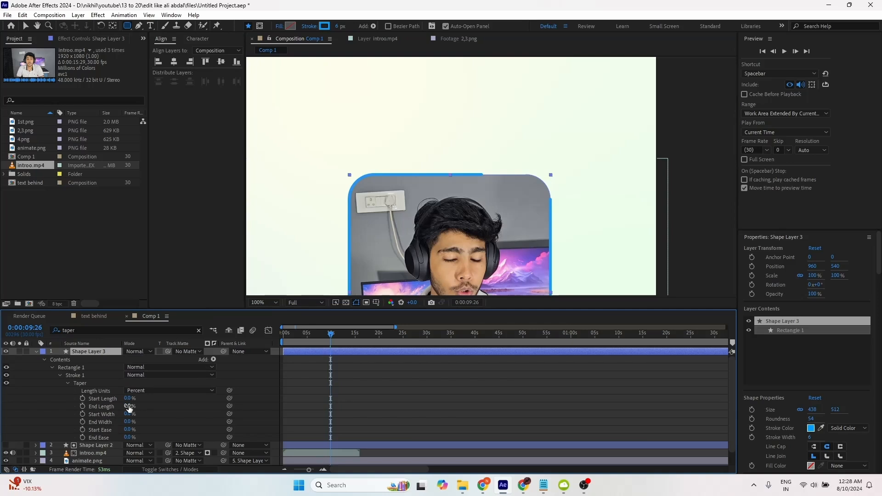
drag(129, 406, 199, 403)
scroll(368, 248, down, 1)
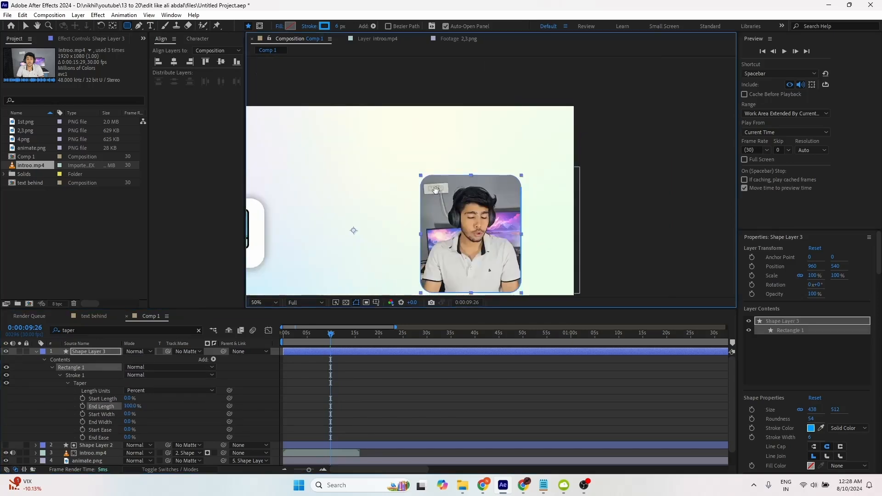
drag(368, 248, 355, 220)
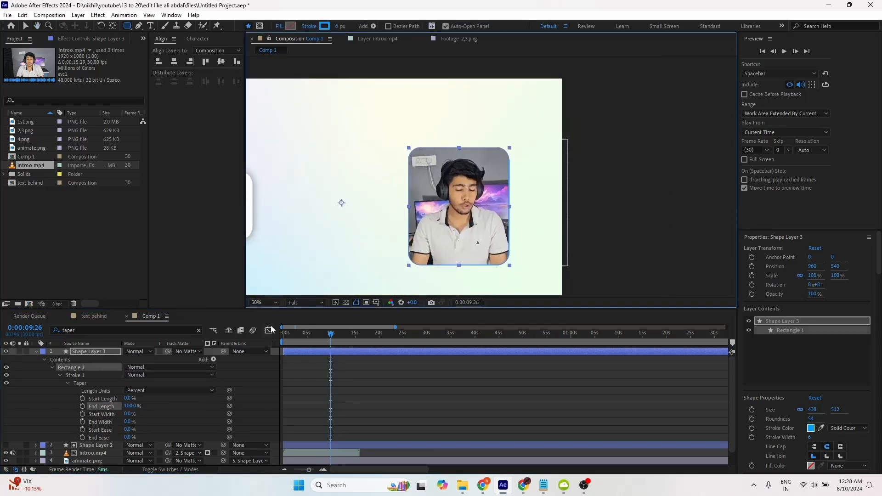
- Look through the rectangle path, transform and stroke properties of Shape Layer 3
click(199, 330)
click(97, 406)
click(37, 352)
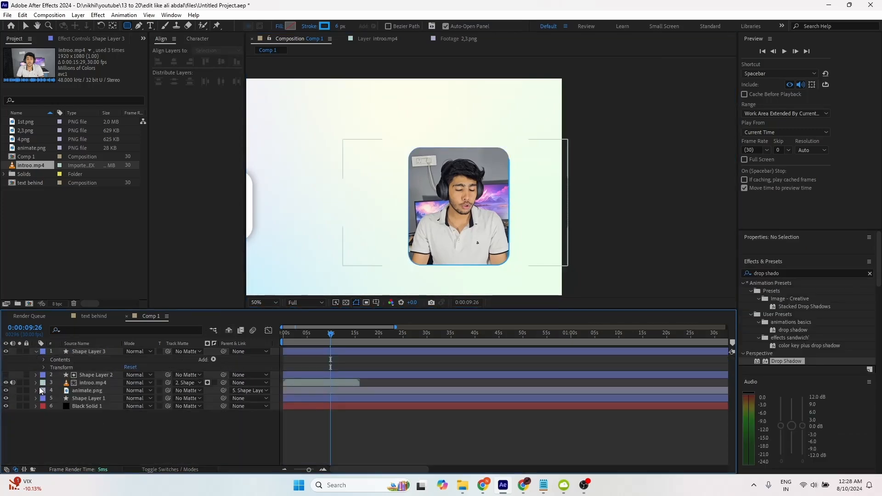
click(44, 359)
click(52, 367)
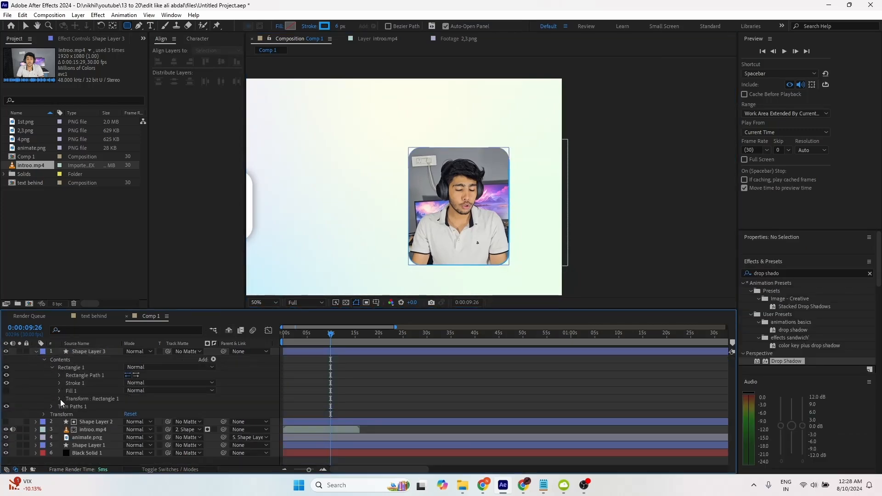
click(59, 376)
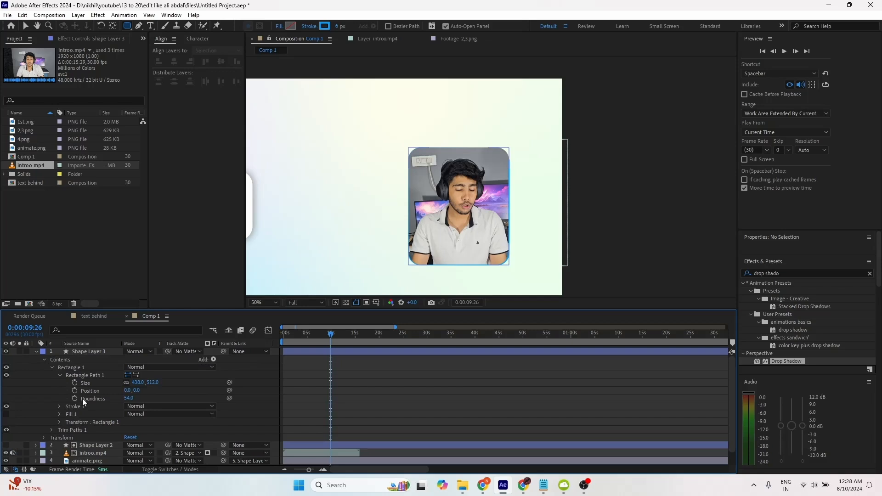
click(60, 422)
scroll(63, 419, down, 3)
scroll(69, 404, up, 2)
scroll(57, 407, up, 3)
click(59, 406)
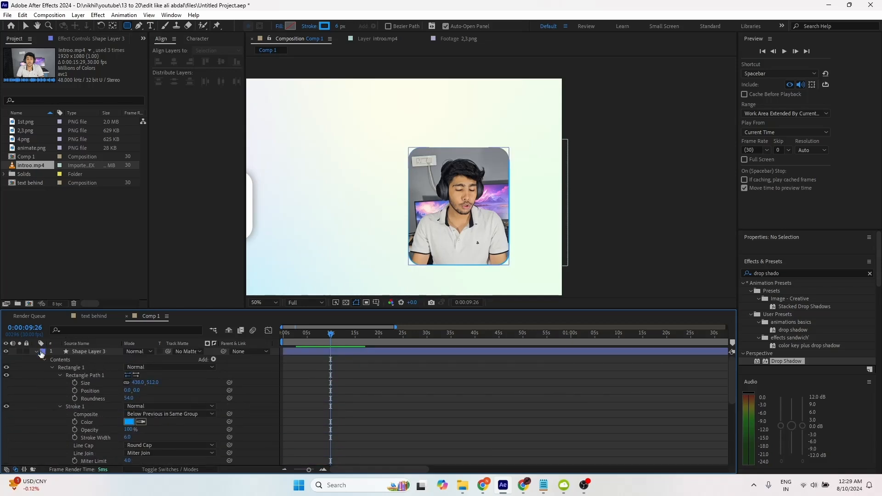
click(36, 352)
- Add an expression to the Offset of the Trim Paths on Shape Layer 3
click(91, 351)
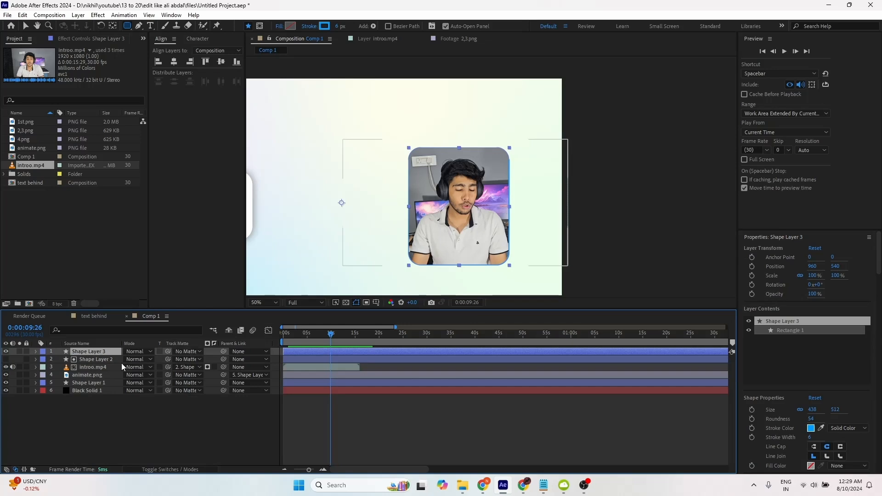
key(period)
drag(473, 253, 465, 176)
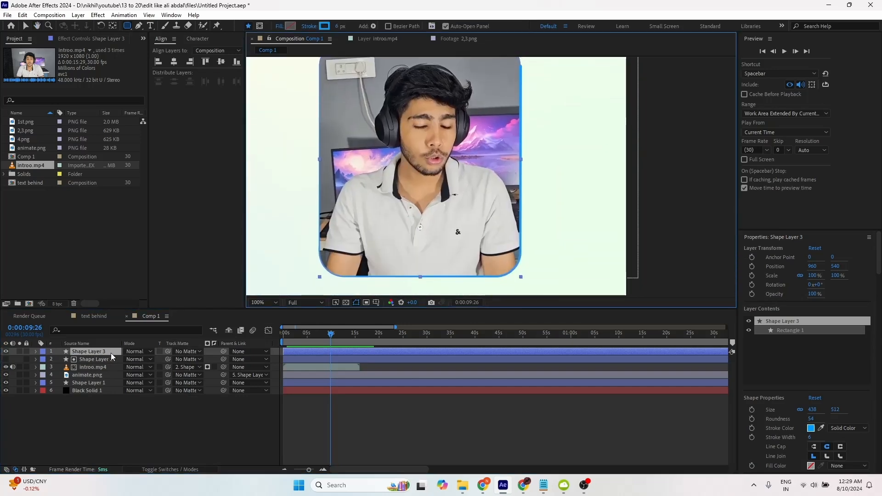
click(35, 353)
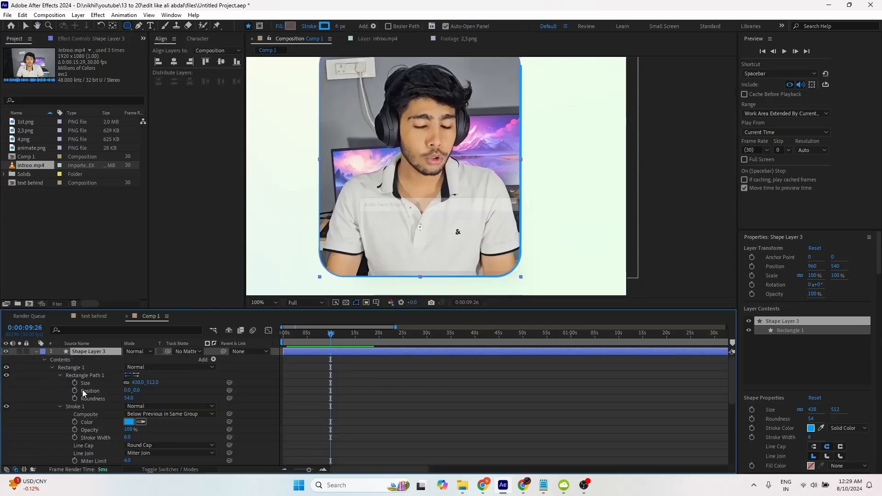
scroll(82, 390, down, 5)
click(52, 422)
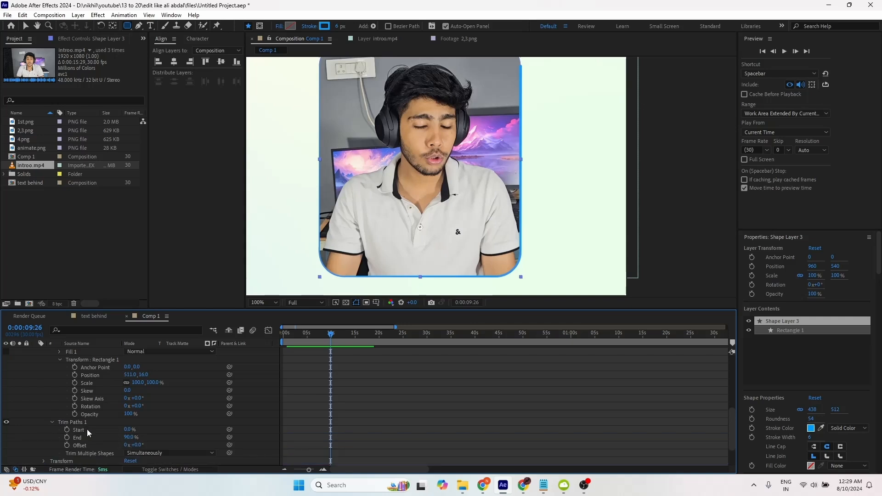
scroll(87, 430, down, 1)
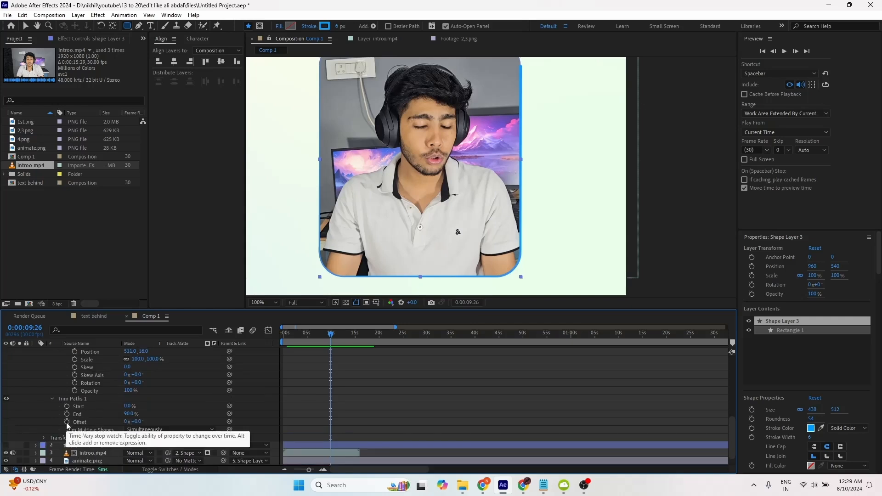
alt+click(66, 423)
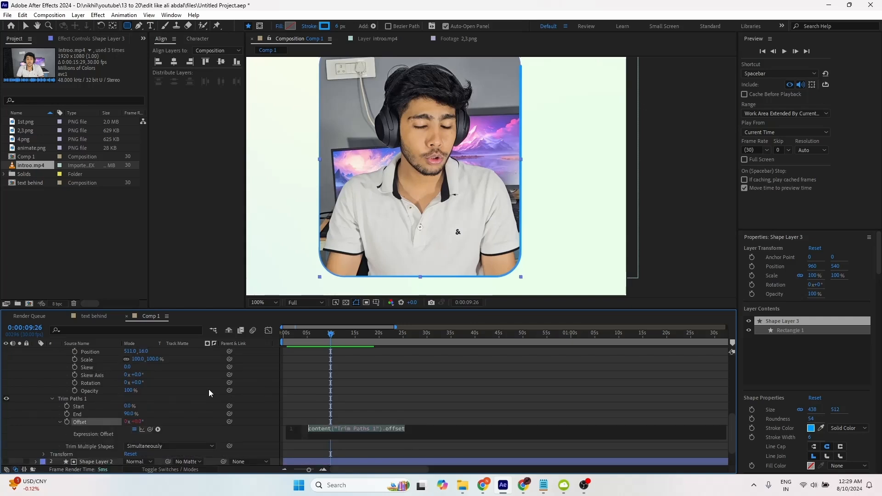
text(time)
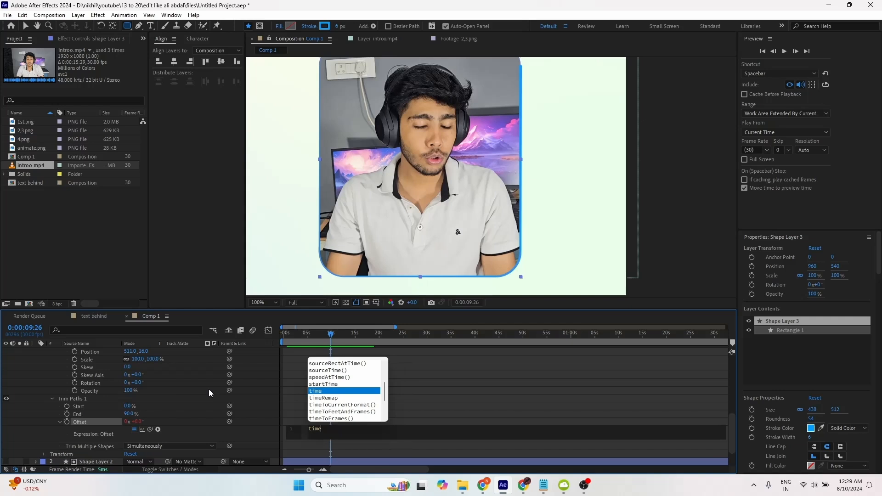
text(820)
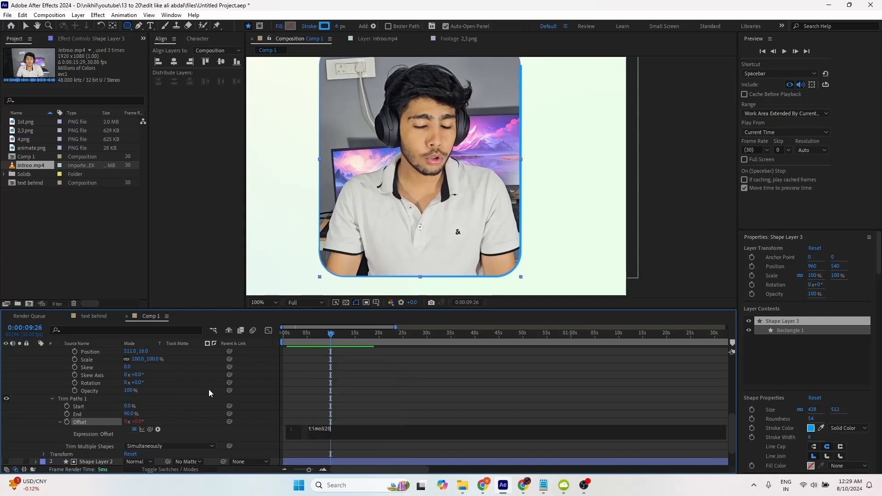
key(BackSpace)
key(BackSpace)
key(BackSpace)
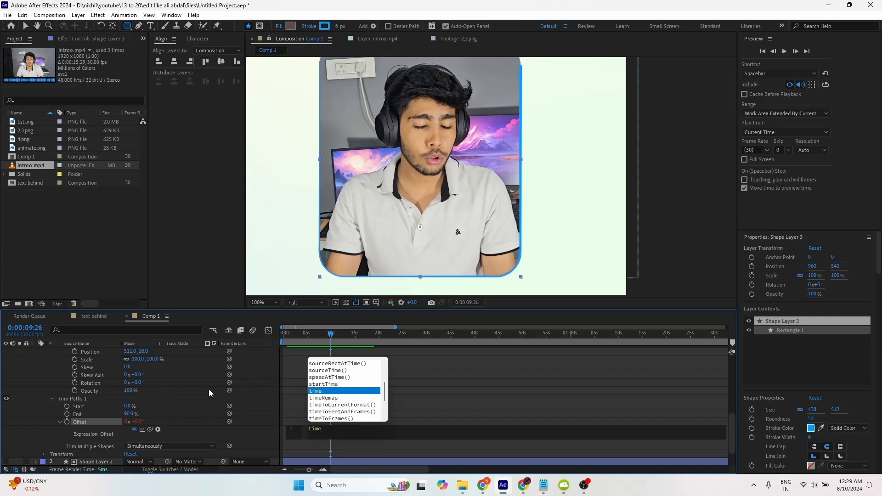
key(BackSpace)
key(BackSpace)
key(BackSpace)
key(BackSpace)
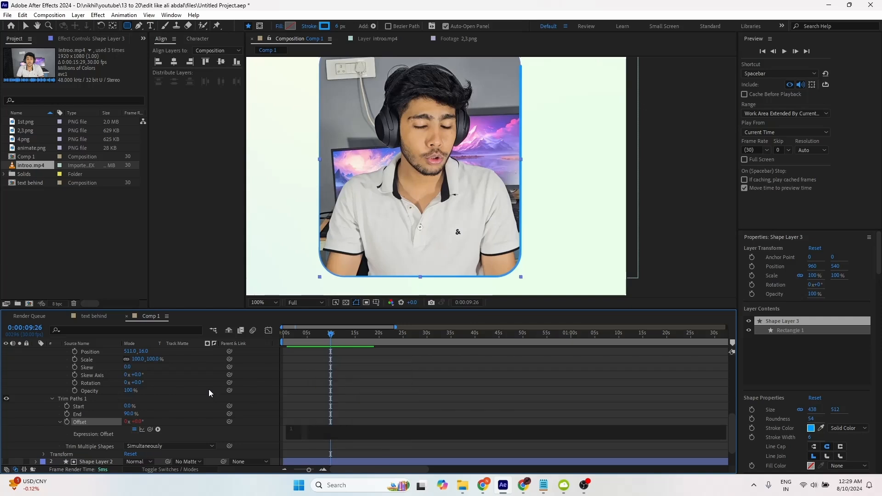
- Enter time*20 as the expression for the Trim Paths Offset
text(time)
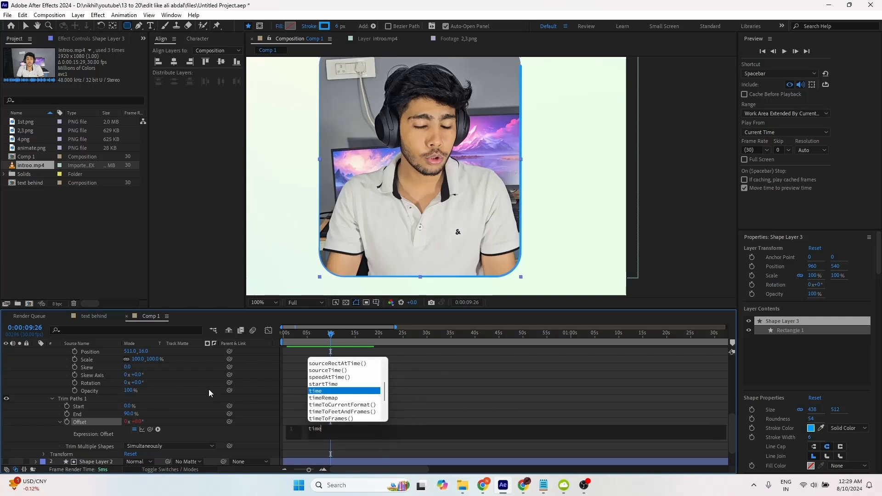
text(*20)
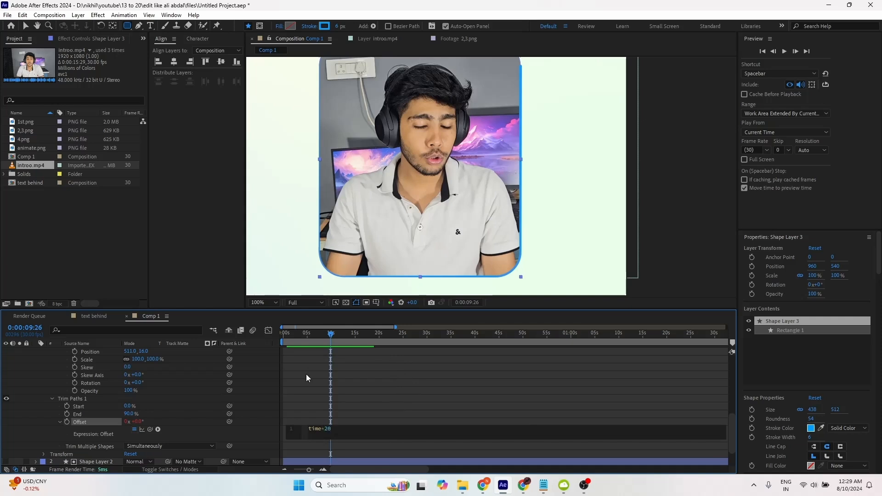
click(358, 353)
- Preview the outline's offset animation, check its expression and scrub on to about 0:00:12:28
mouse_move(330, 334)
mouse_down()
mouse_move(319, 334)
mouse_move(329, 335)
mouse_up()
key(space)
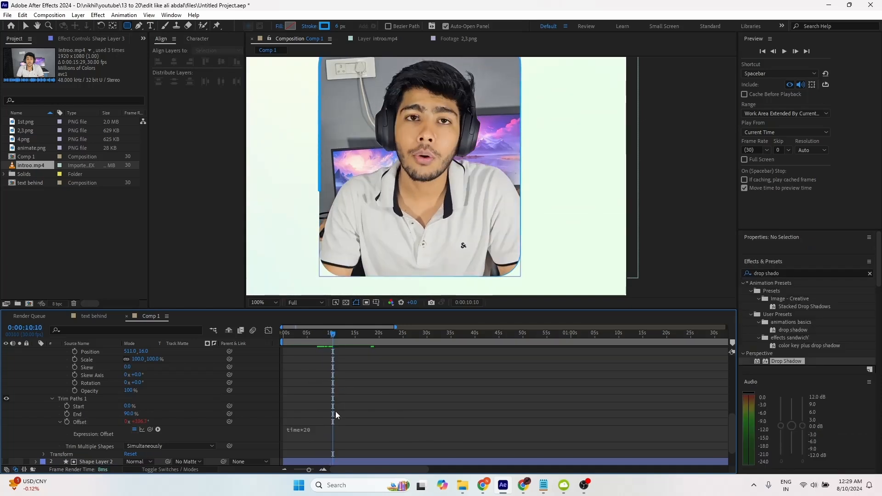
click(318, 431)
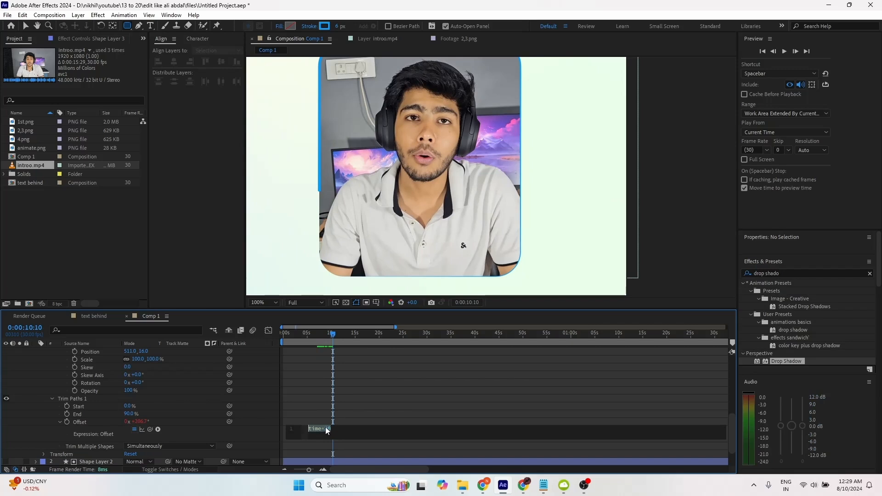
double_click(327, 428)
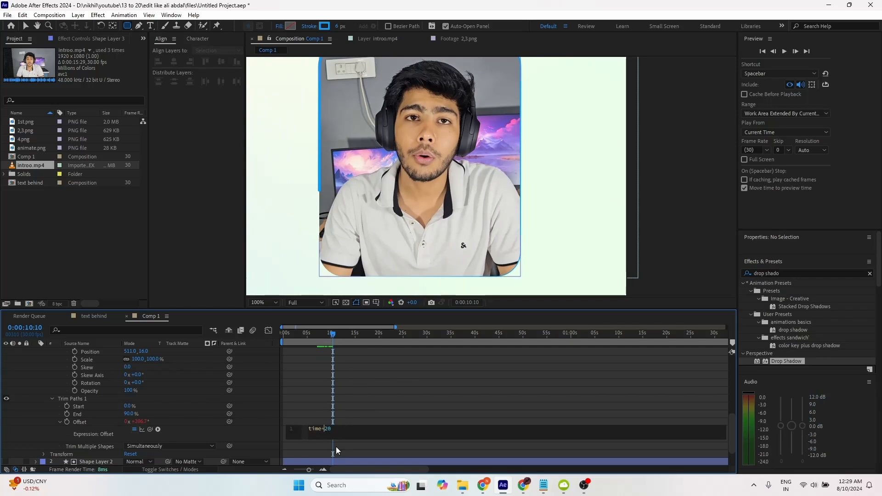
mouse_move(329, 341)
mouse_down()
mouse_move(298, 341)
mouse_move(345, 341)
mouse_up()
- Collapse Shape Layer 3 and apply the Stylize Glow effect to it
scroll(76, 370, up, 10)
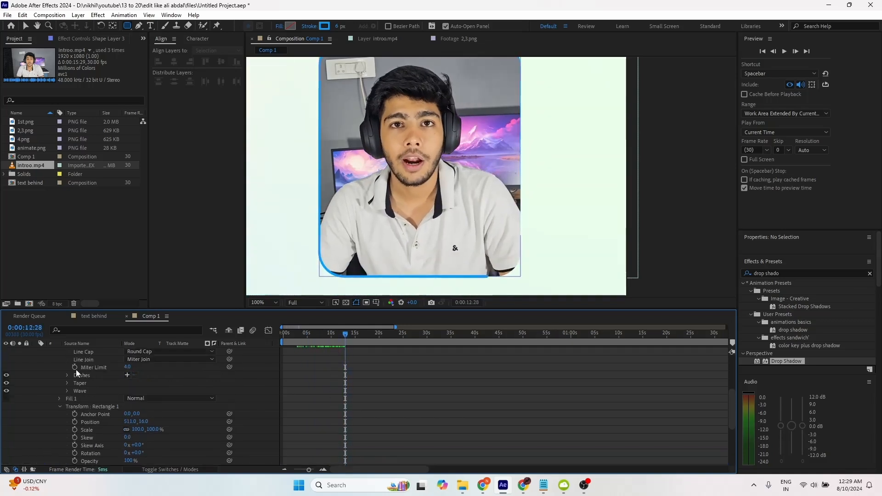
click(36, 352)
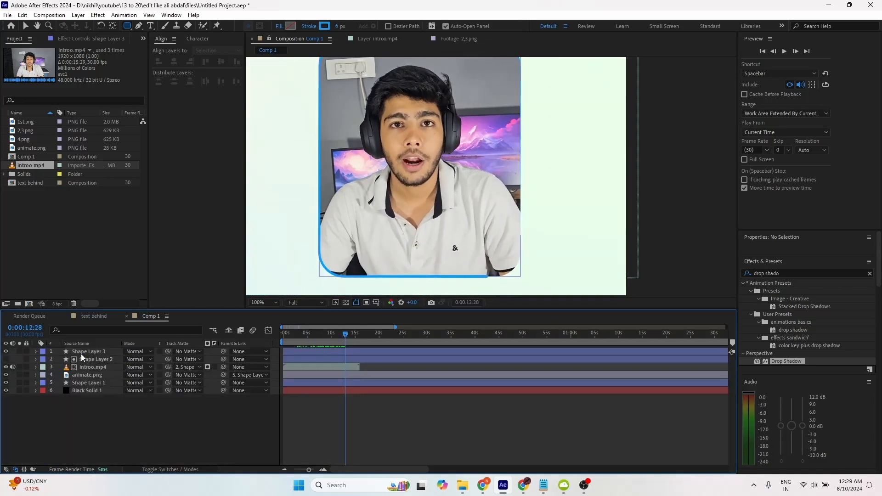
click(81, 352)
key(ctrl+5)
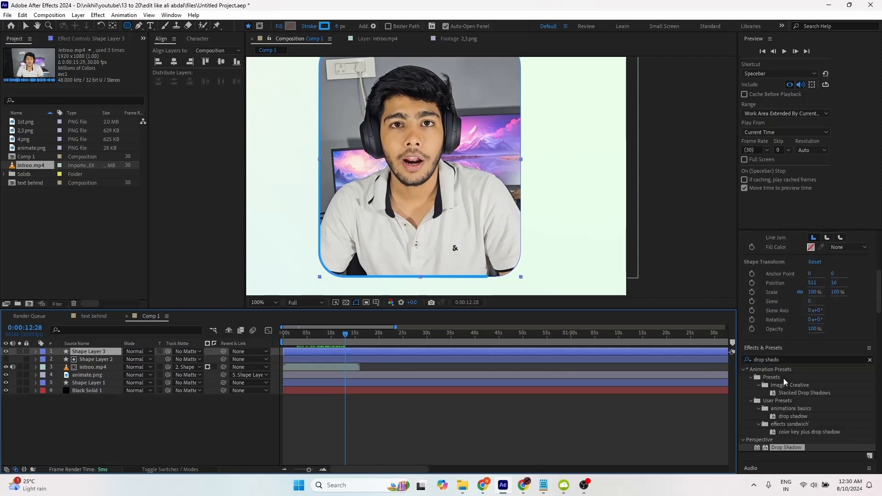
click(781, 360)
text(glow)
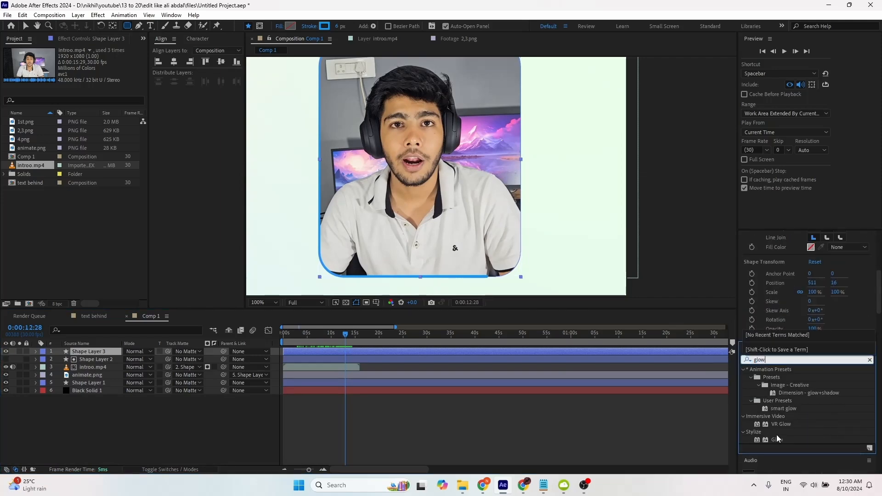
drag(778, 440, 116, 353)
key(v)
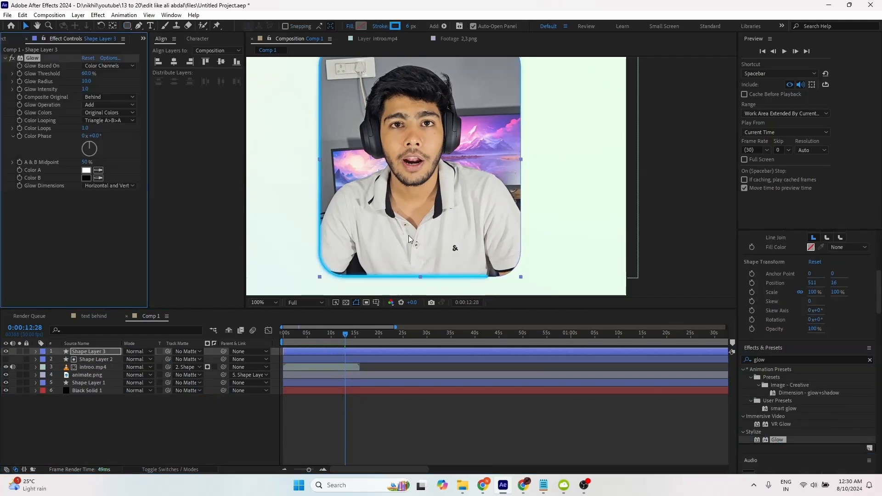
- Preview the glowing outline animation from the start of the composition
click(197, 443)
scroll(491, 176, down, 1)
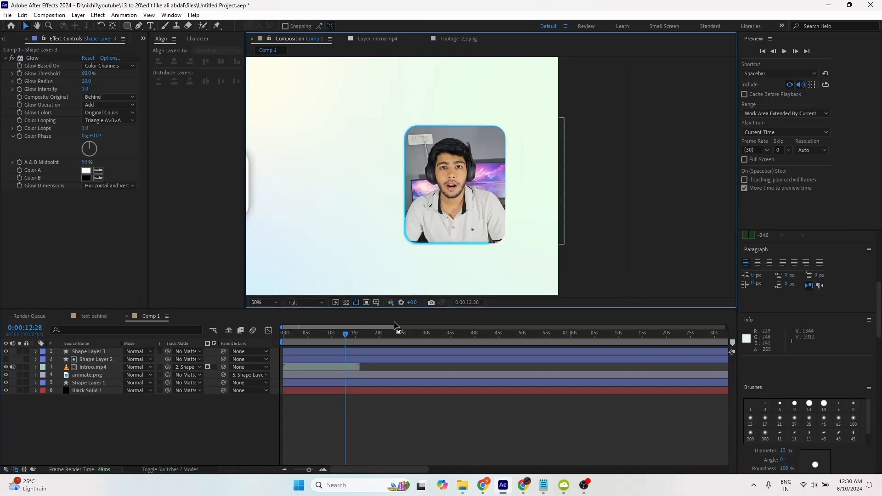
drag(347, 334, 281, 336)
key(space)
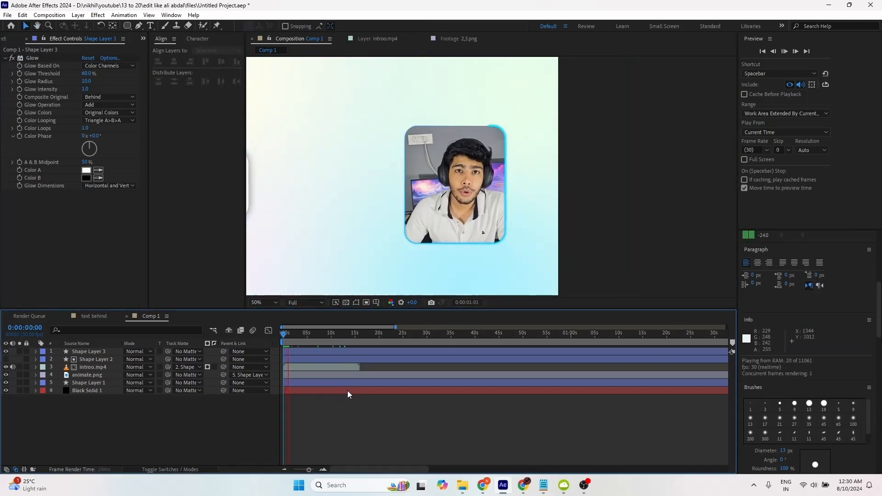
key(space)
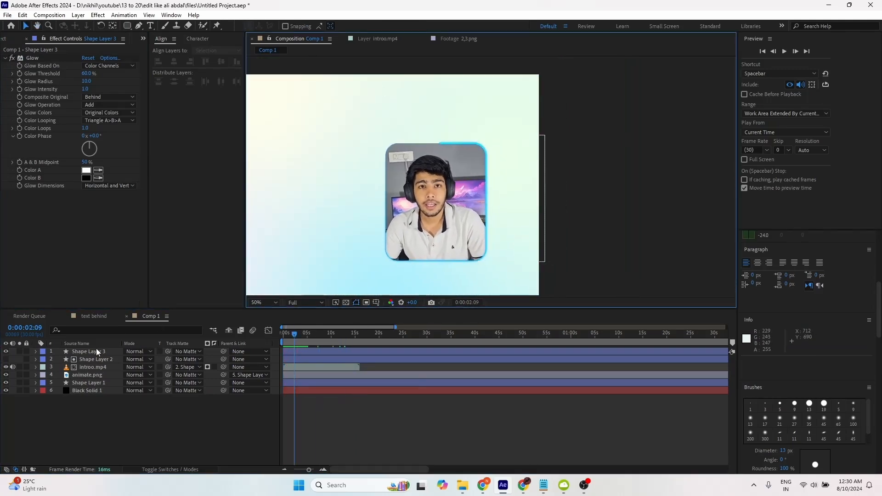
- Set Shape Layer 3's stroke width to 4 px and check the thinner outline at about 0:00:11:18
click(82, 351)
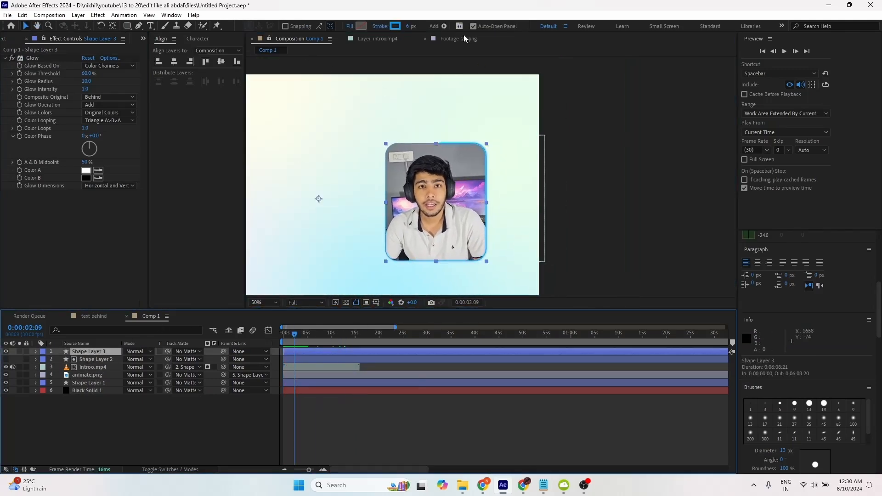
click(408, 27)
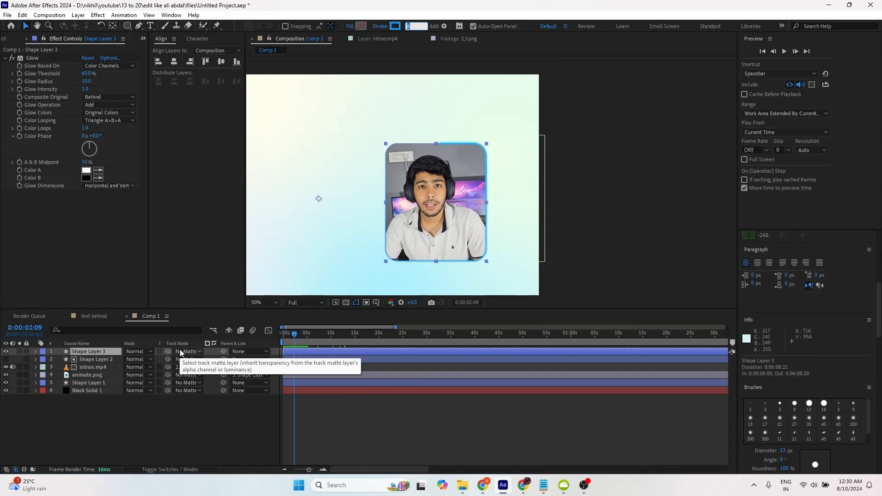
text(4)
click(188, 420)
click(339, 335)
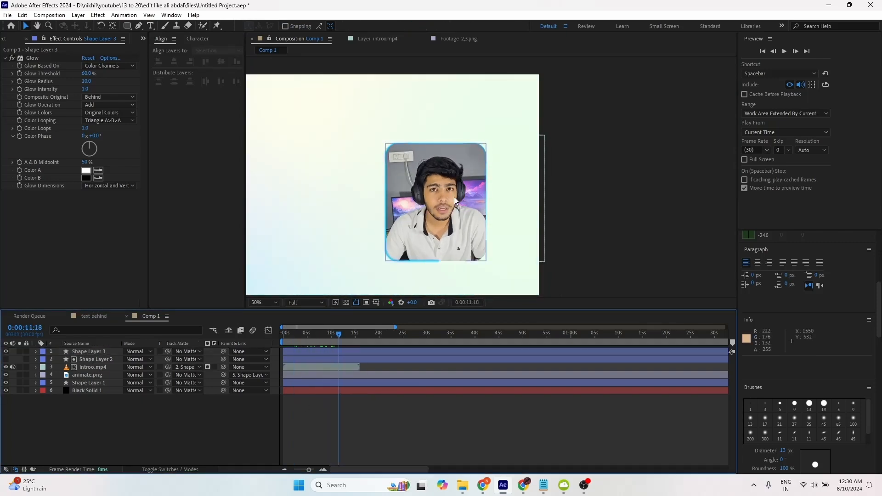
- Open the 4.png reference footage, examine its text and speaker layout, and return to Comp 1
scroll(473, 188, down, 2)
click(9, 40)
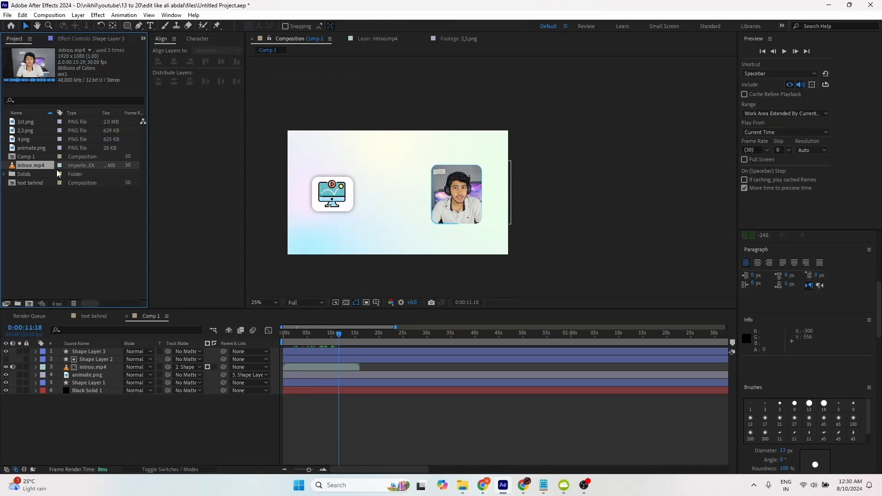
double_click(23, 140)
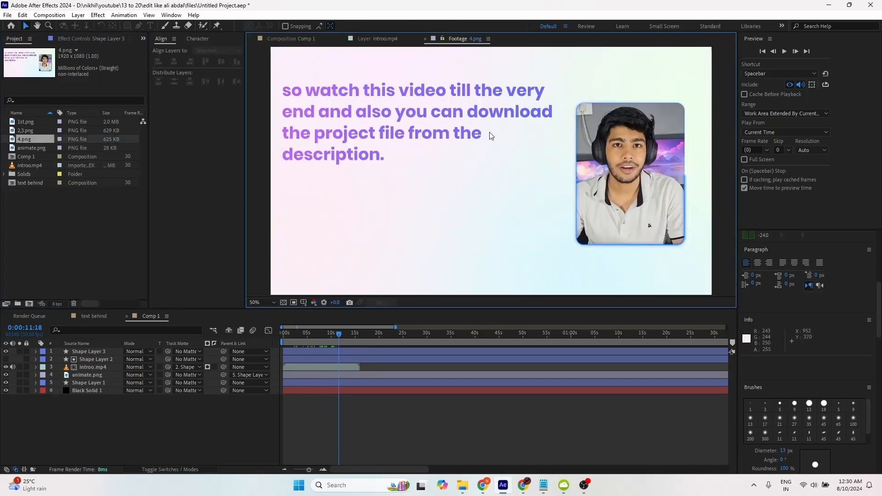
scroll(524, 232, down, 1)
scroll(484, 232, up, 1)
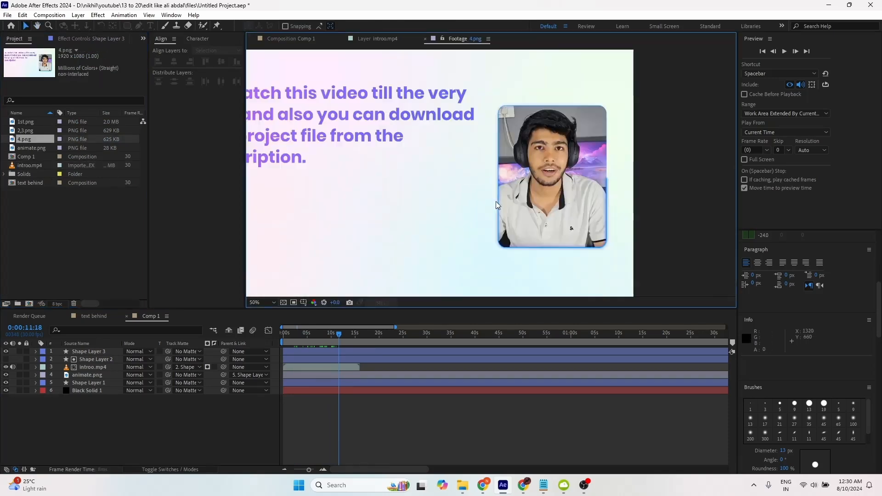
click(290, 38)
- Select the animate.png icon with its Shape Layer 1 card and move both out of the frame, below the composition
click(342, 198)
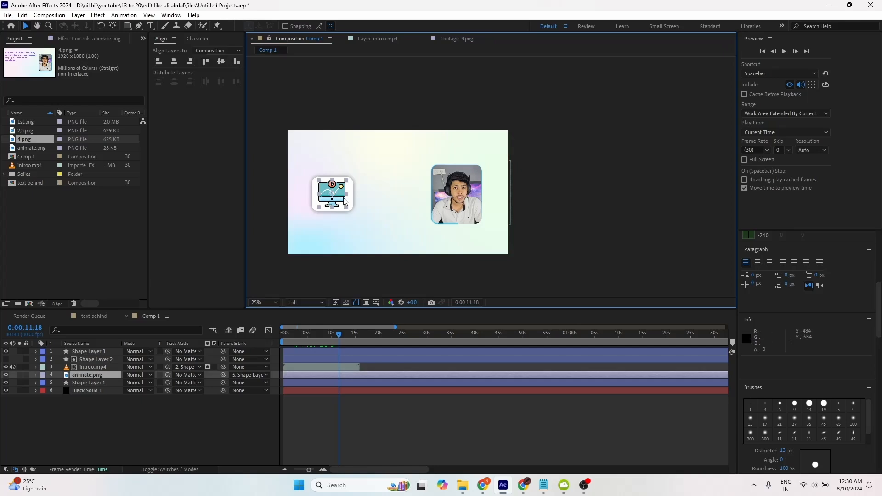
ctrl+click(88, 368)
click(157, 419)
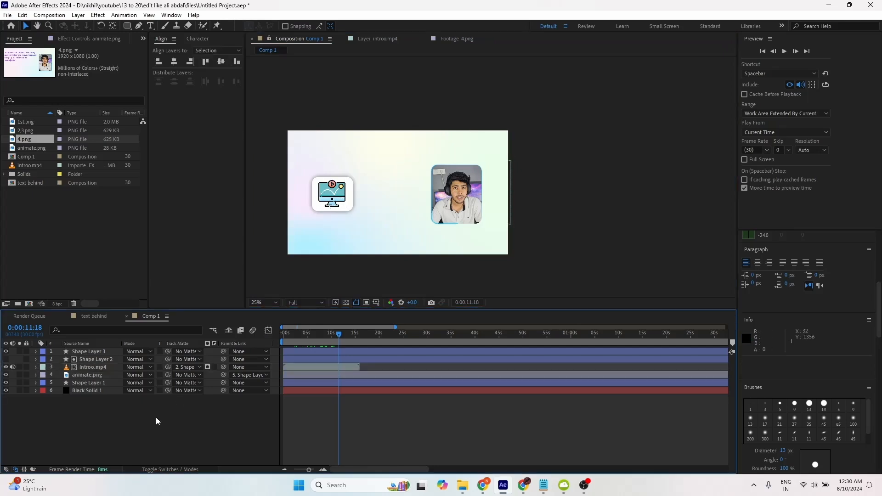
click(88, 376)
ctrl+click(91, 383)
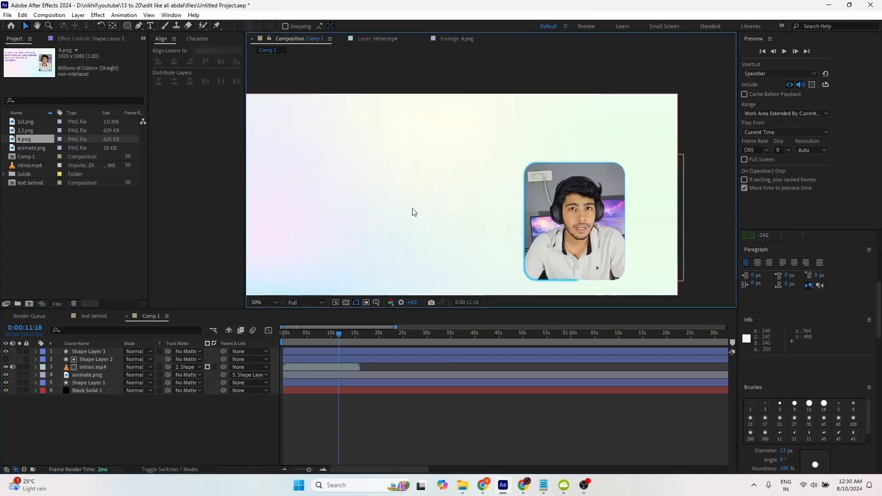
scroll(414, 212, down, 2)
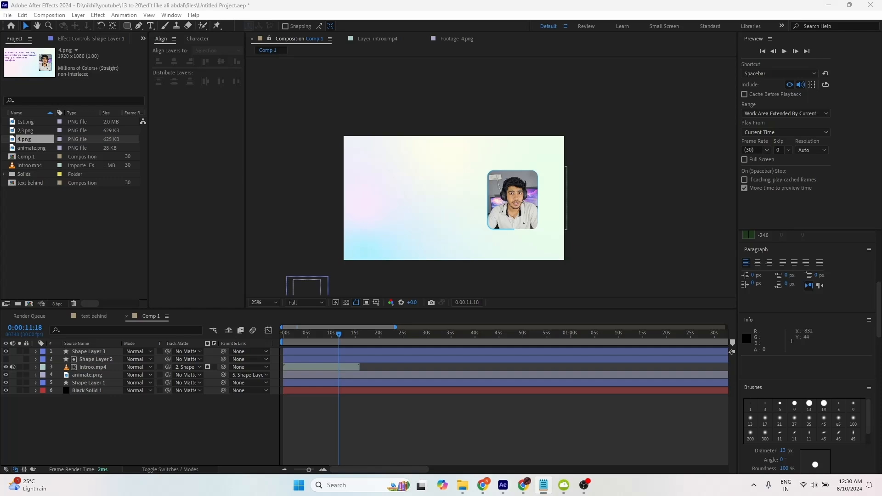
- Add the two-line text "Create Stunning Cinematic Text Reveal in After Effects" beside the speaker video, in Poppins SemiBold at 86 px
click(150, 26)
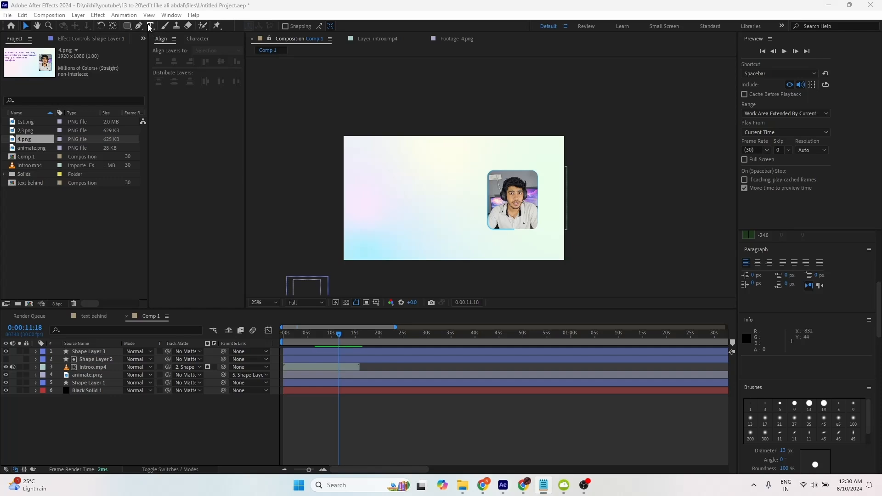
click(372, 166)
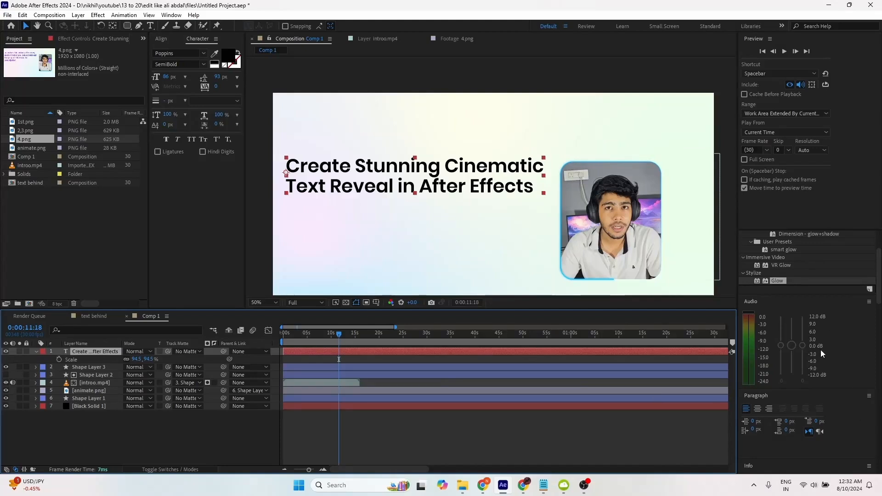
- Search the effects for "ramp" and apply Gradient Ramp to the title text layer
click(782, 274)
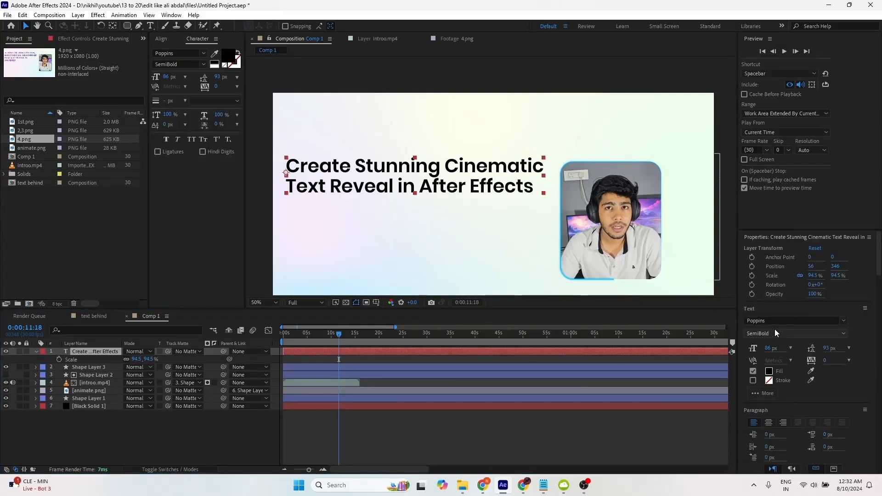
click(781, 335)
click(852, 317)
scroll(818, 402, down, 3)
scroll(819, 403, down, 2)
click(804, 356)
text(ramp)
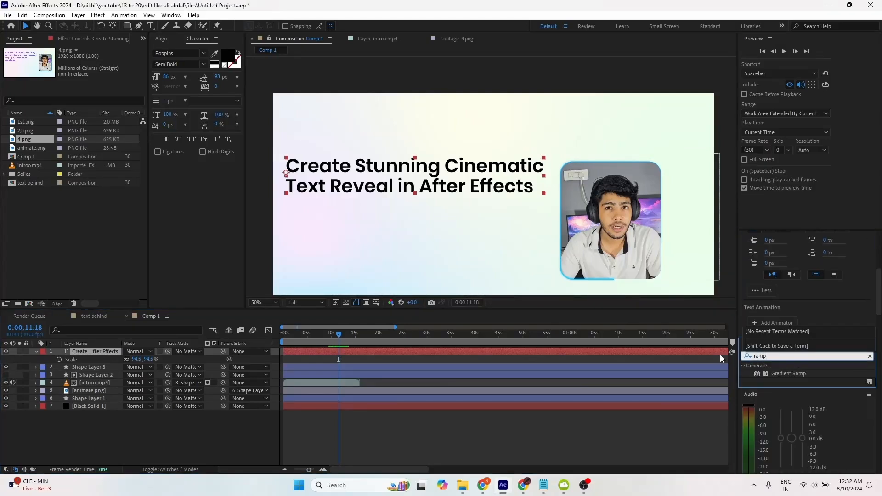
drag(789, 374, 104, 351)
- Place the ramp's start at the title's left edge, about 60, 352, and its end at the right edge, about 1180, 352
key(comma)
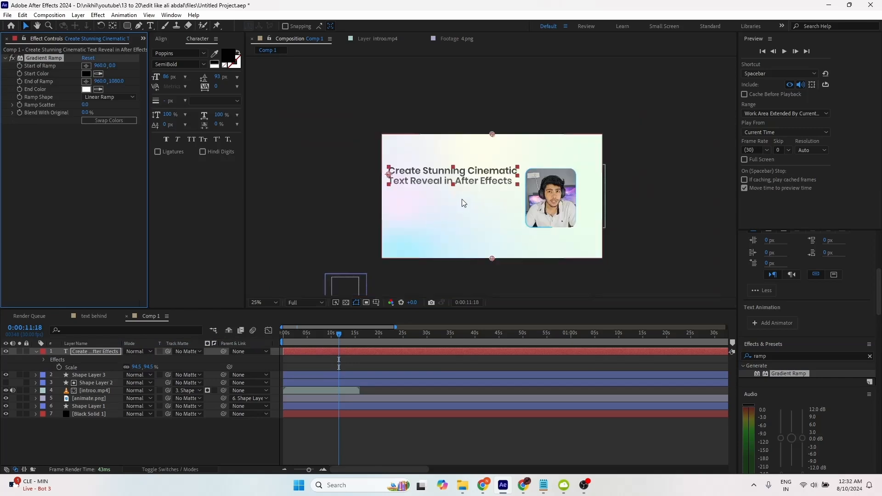
drag(492, 134, 389, 174)
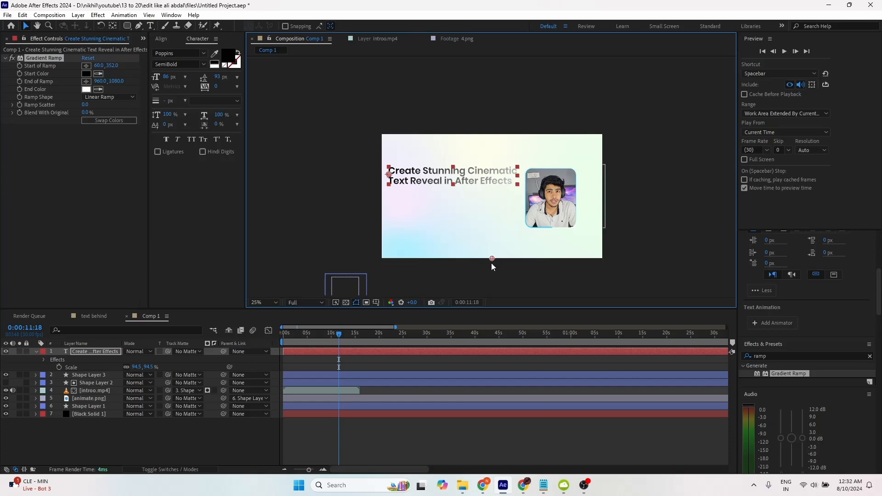
drag(492, 259, 600, 157)
scroll(519, 180, up, 1)
scroll(418, 173, up, 1)
- Fine-tune the ramp's start point to about 58, 360 and its end point to about 1177, 358
drag(417, 173, 402, 180)
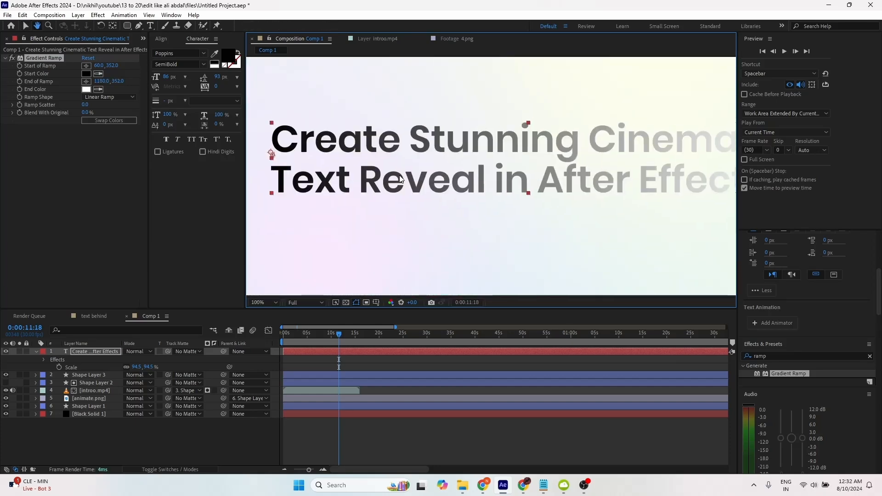
key(v)
drag(273, 156, 272, 159)
drag(555, 189, 317, 183)
drag(522, 193, 463, 194)
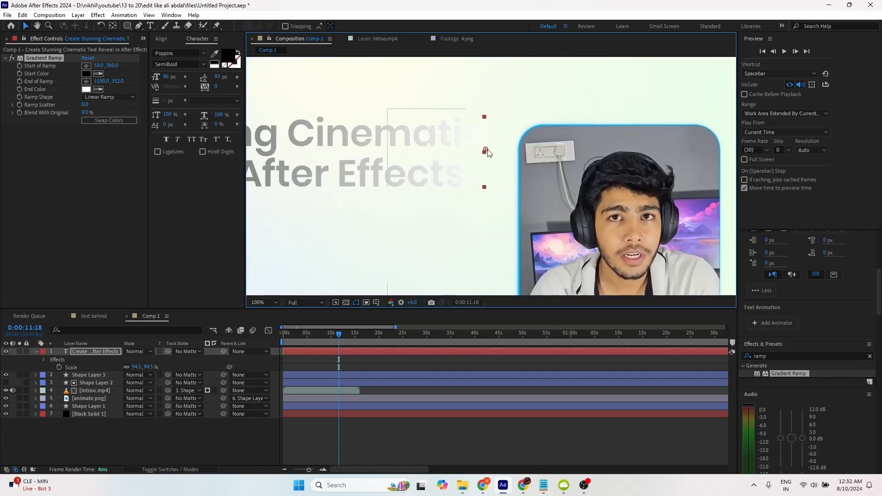
drag(488, 150, 486, 151)
drag(385, 178, 492, 197)
scroll(570, 186, down, 1)
scroll(312, 197, up, 1)
drag(321, 193, 483, 181)
drag(403, 197, 384, 204)
scroll(498, 189, down, 1)
- Set the Gradient Ramp's Start Color to a saturated purple
click(54, 65)
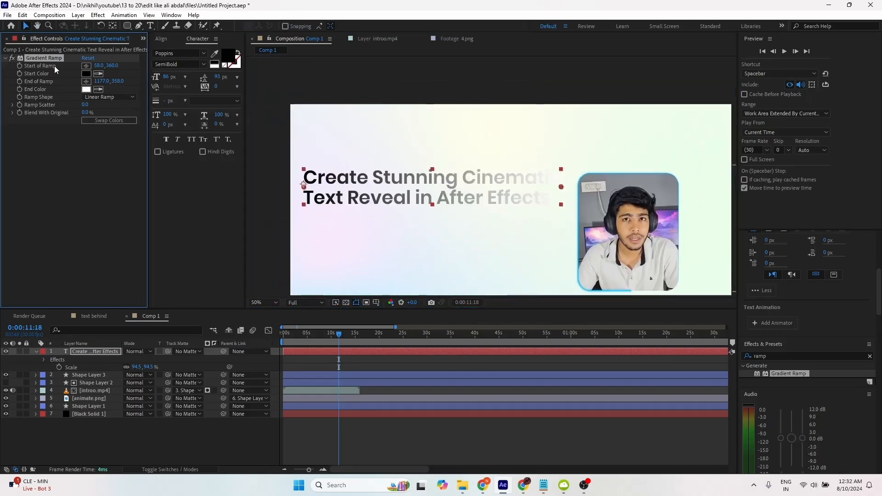
click(86, 73)
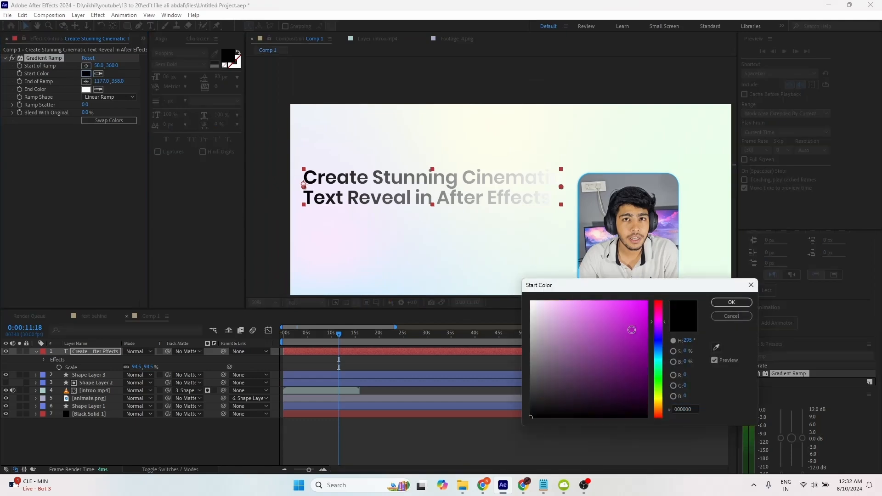
drag(632, 330, 647, 318)
click(729, 303)
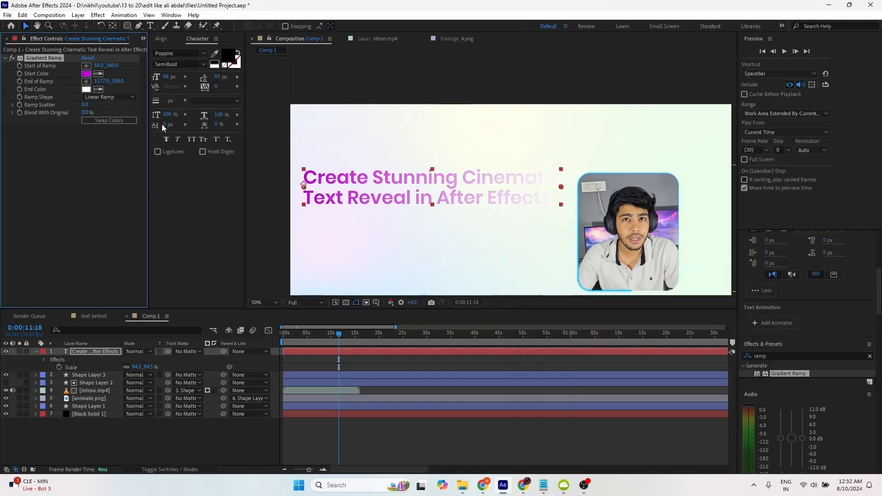
- Set the Gradient Ramp's End Color to the blue 0072FF
click(87, 90)
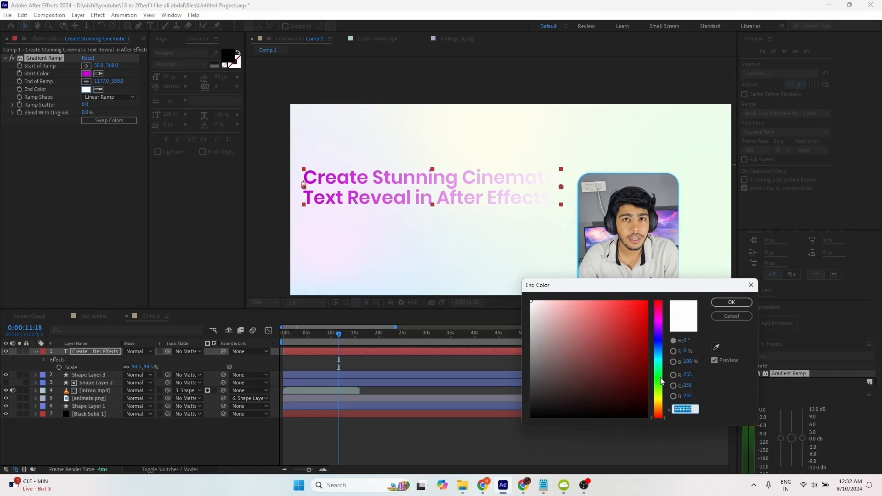
click(661, 351)
drag(624, 341, 675, 293)
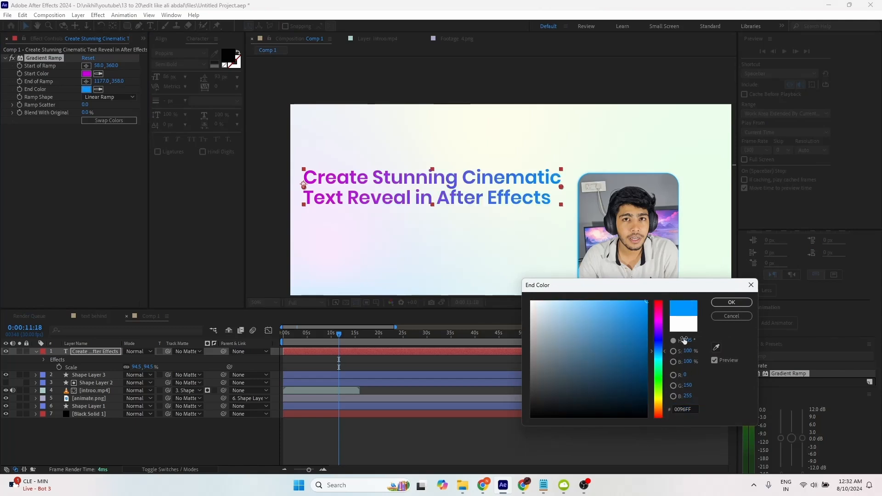
drag(665, 352, 661, 348)
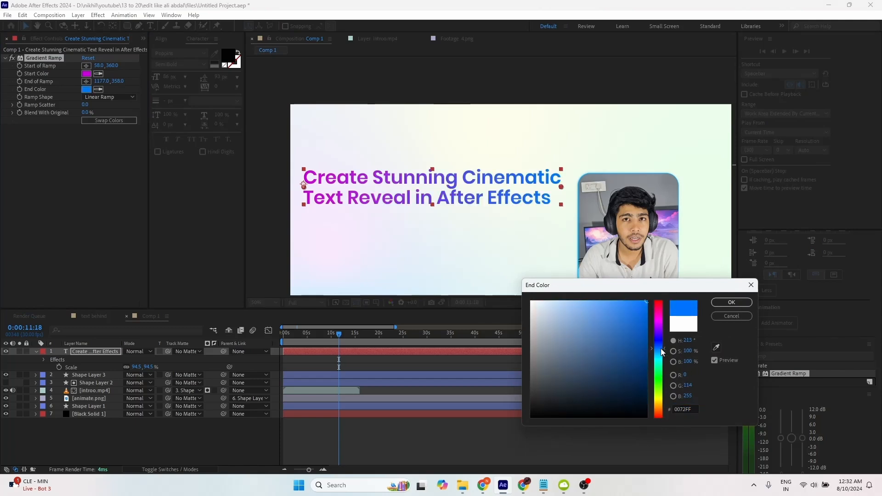
click(725, 304)
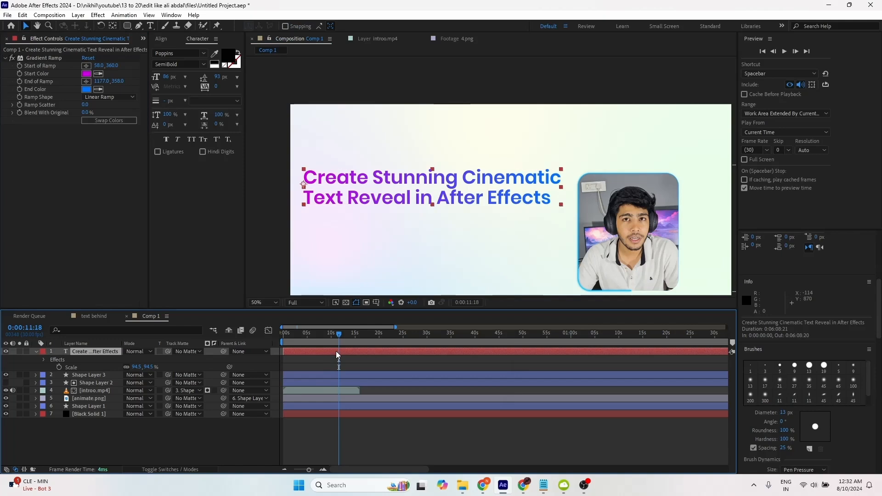
- Find the Fade Up Words animation preset and apply it to the title text layer at 0:00:11:18
scroll(764, 381, down, 1)
scroll(822, 414, down, 6)
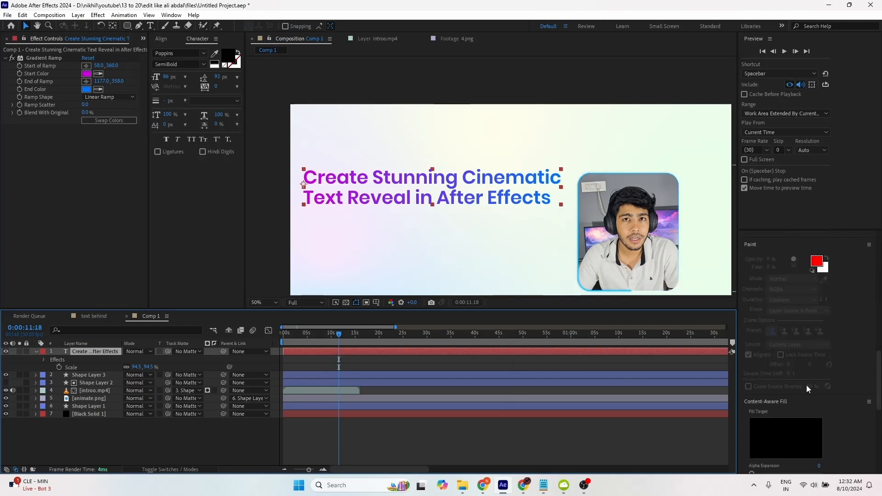
scroll(829, 340, up, 6)
text(fa)
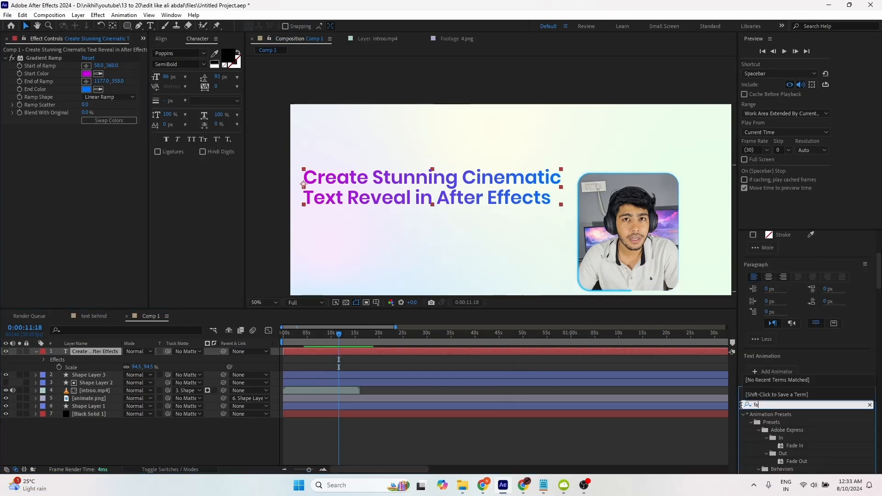
text(de up)
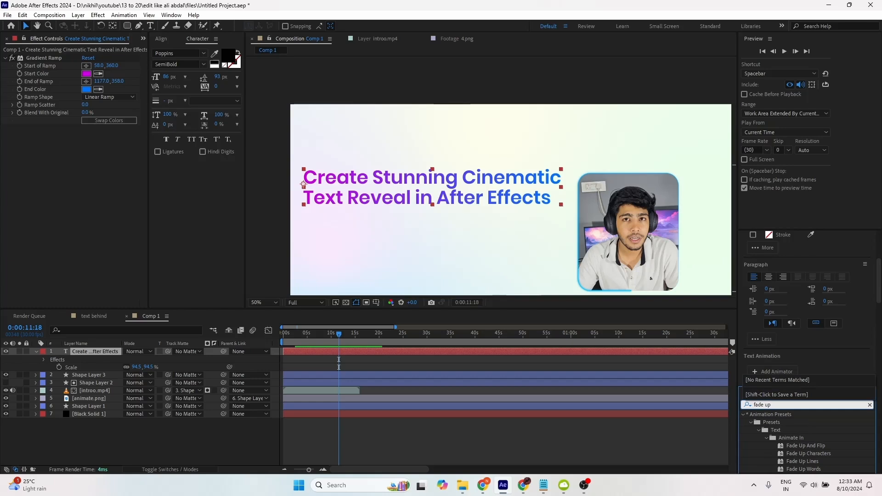
text( wo)
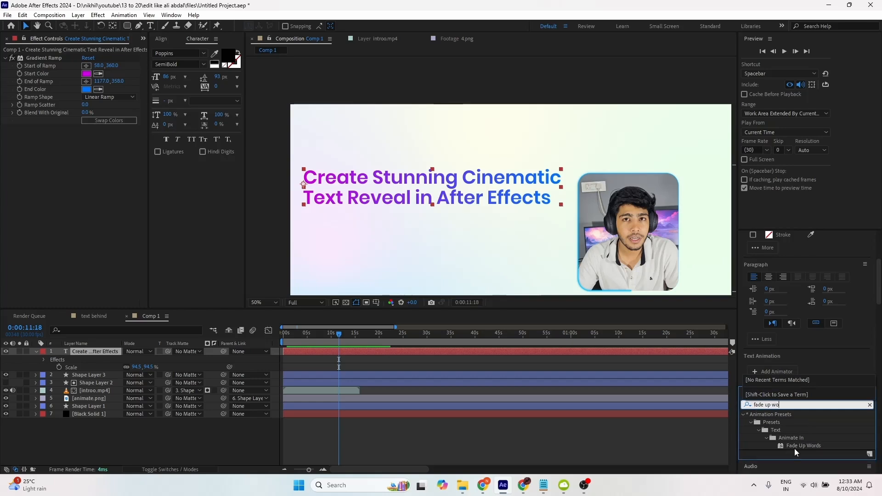
drag(799, 446, 334, 354)
- Reveal the title's keyframes and move the final Range Selector Start keyframe to about 0:00:15:11
click(357, 352)
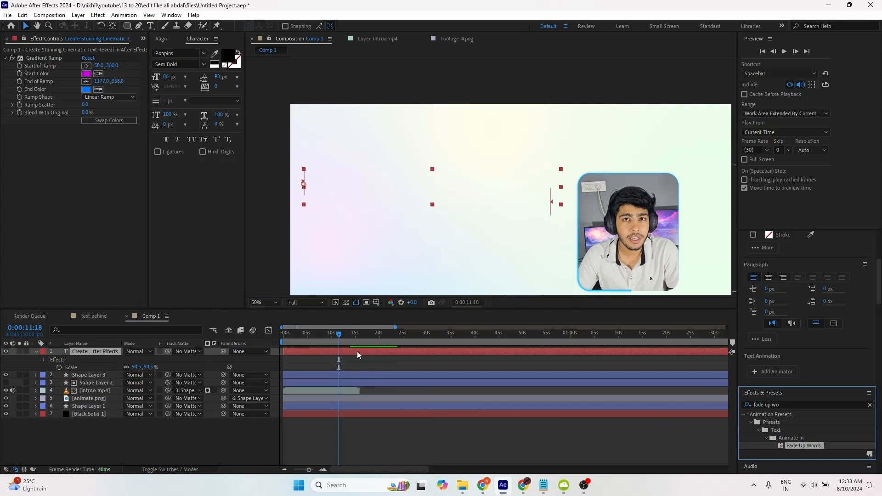
key(u)
click(355, 367)
drag(345, 367, 357, 367)
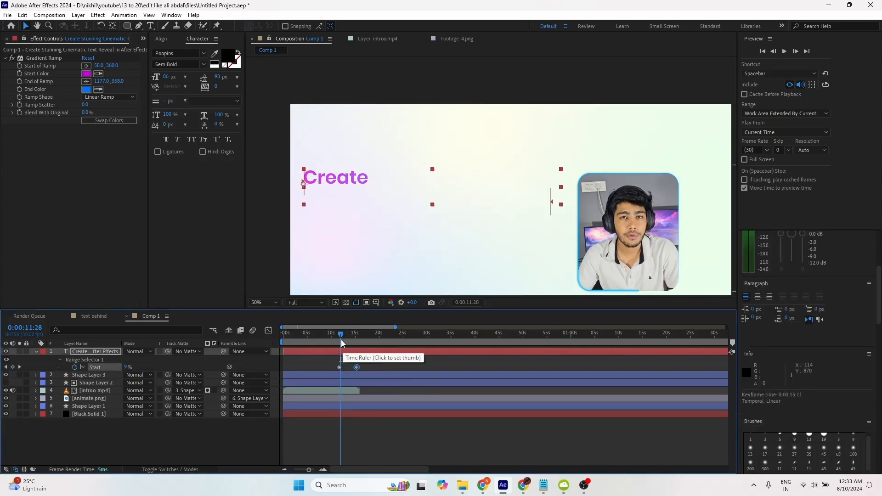
- Shift the Start keyframes earlier to begin at about 0:00:08:13 and preview the word-by-word reveal
mouse_move(341, 339)
mouse_down()
mouse_move(354, 337)
mouse_move(343, 352)
mouse_move(323, 338)
mouse_up()
key(space)
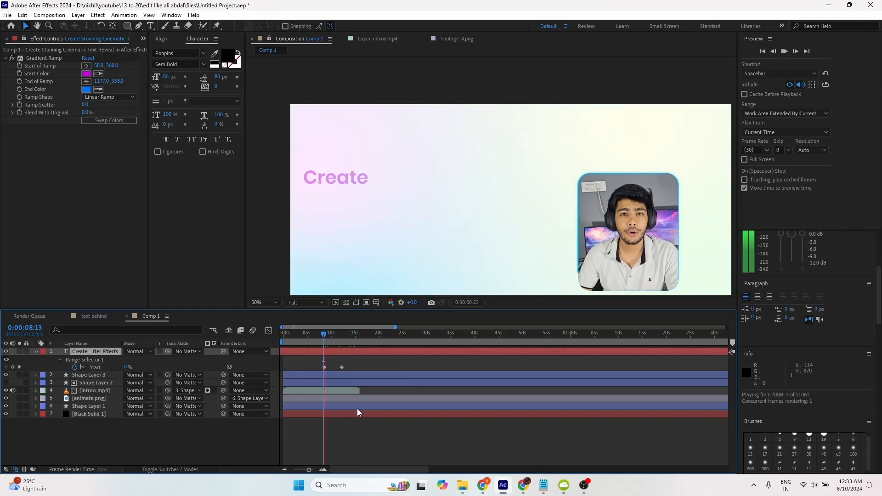